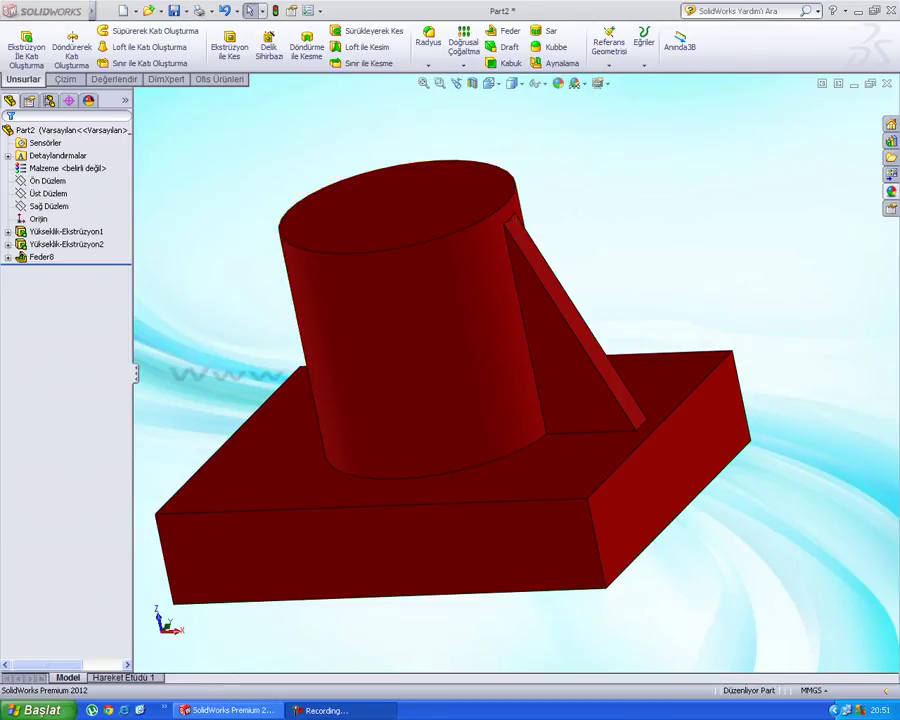
Orbit the finished boss model, return it to isometric, and start a new document.
mouse_move(500, 380)
middle_down()
mouse_move(460, 300)
mouse_move(420, 380)
middle_up()
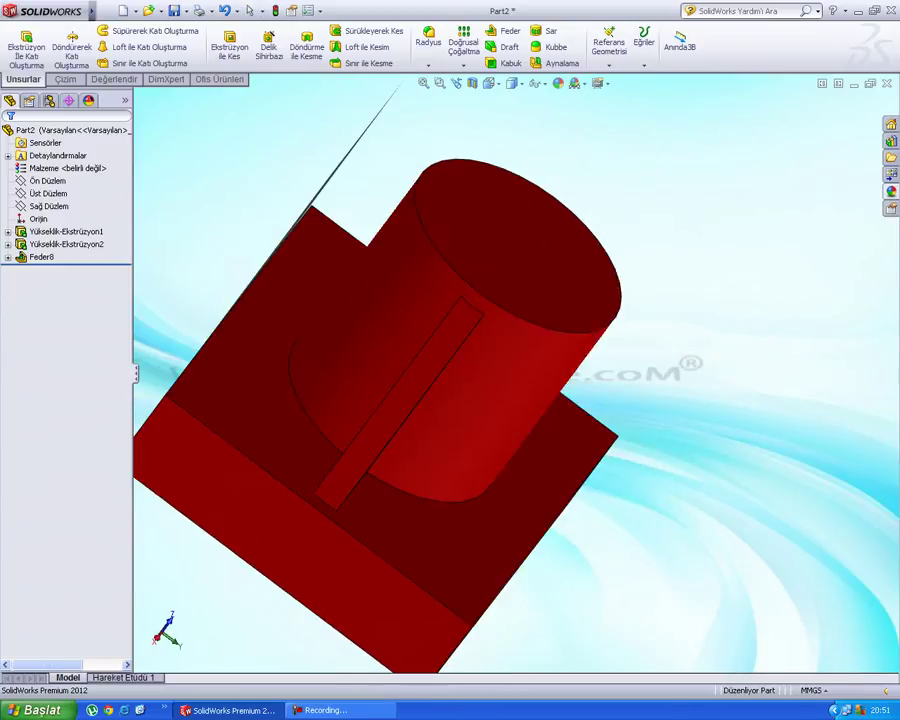
key(ctrl+7)
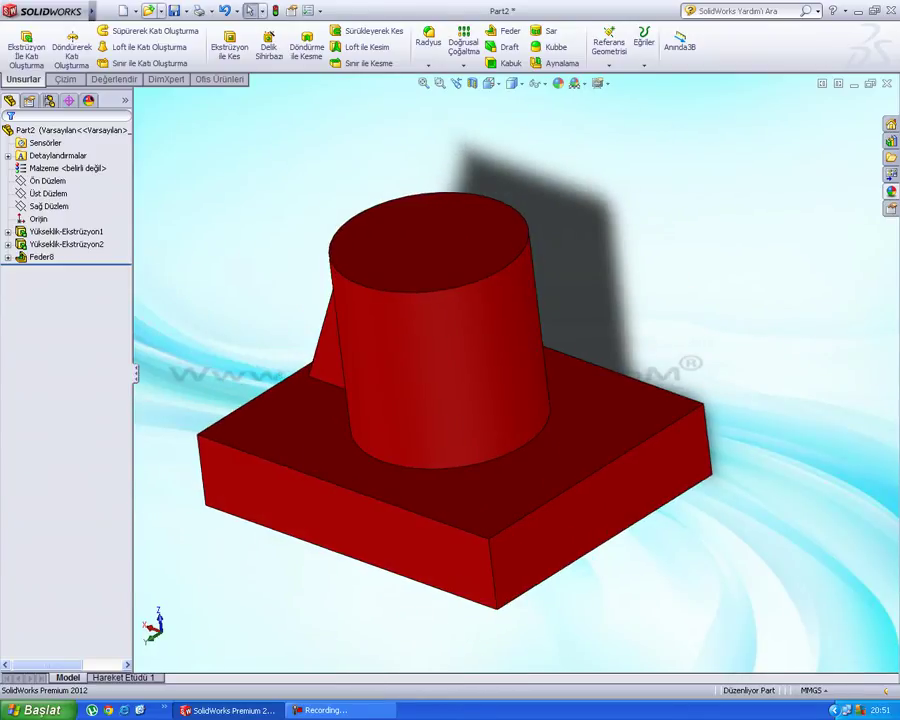
click(124, 11)
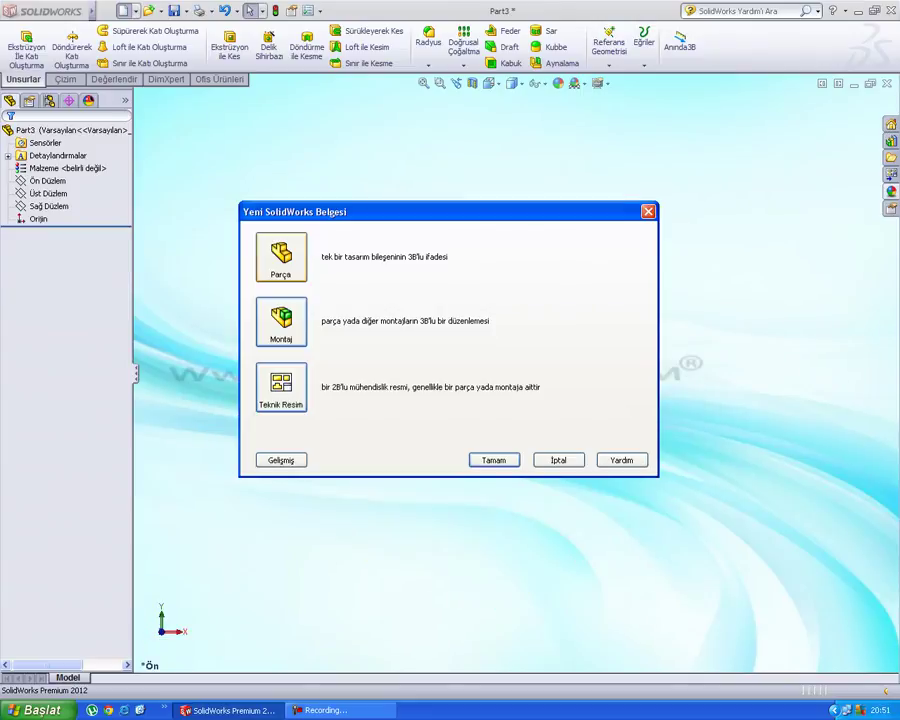
Create a new part and start a sketch on the Front Plane.
key(Escape)
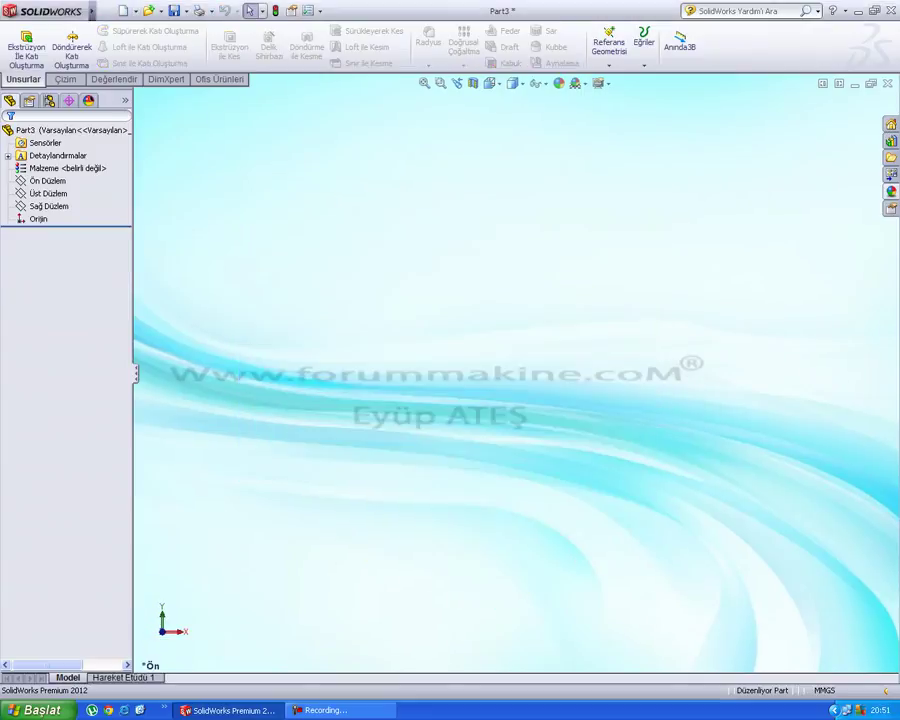
click(47, 181)
click(64, 79)
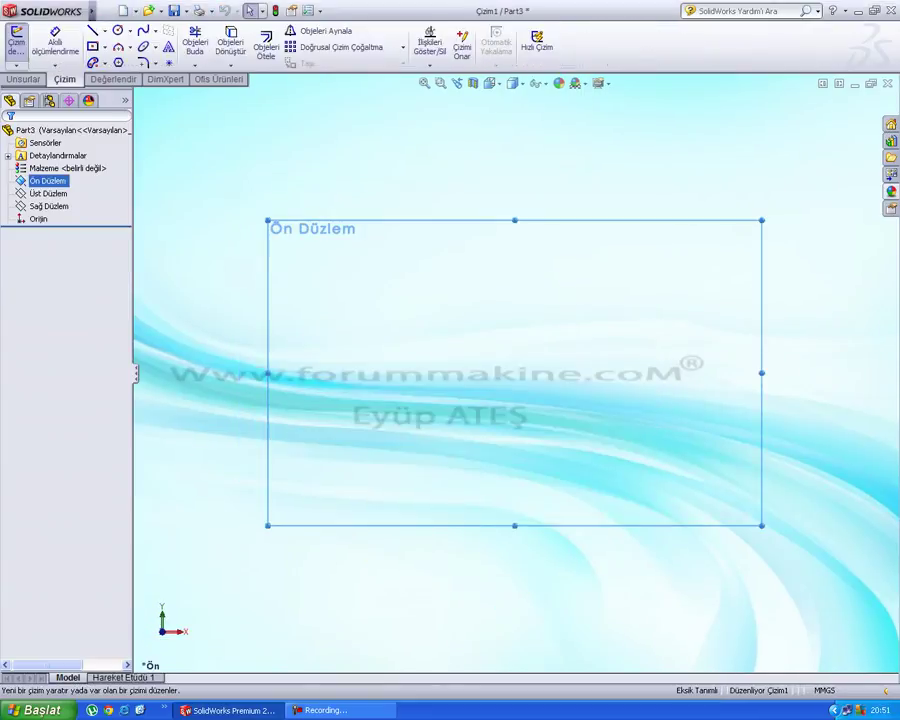
click(16, 45)
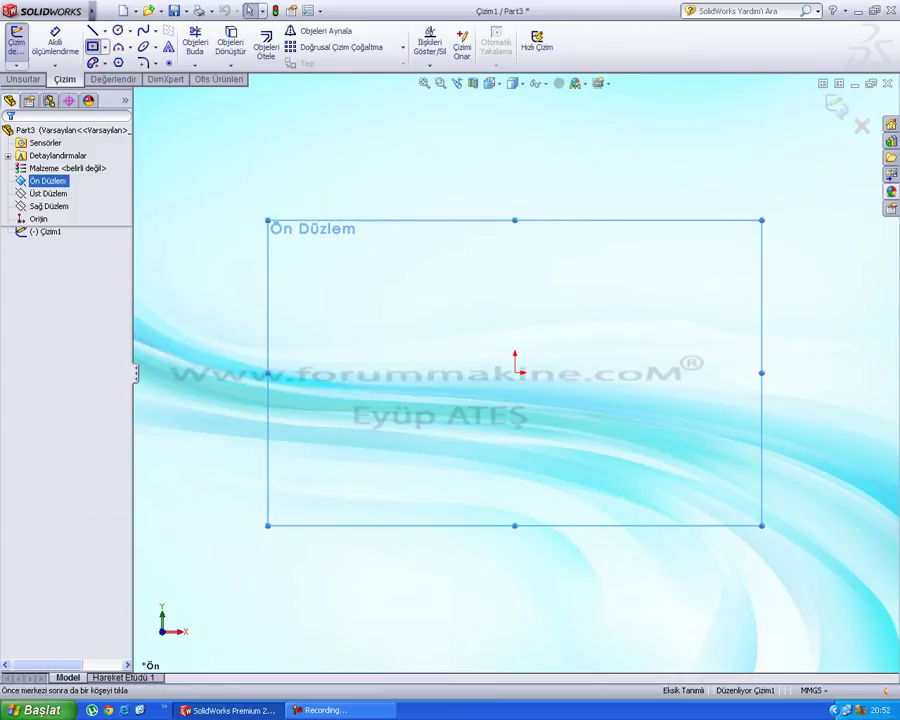
Draw a 135.72 × 57.78 mm centre rectangle at the origin and extrude it 10 mm.
click(92, 46)
click(515, 372)
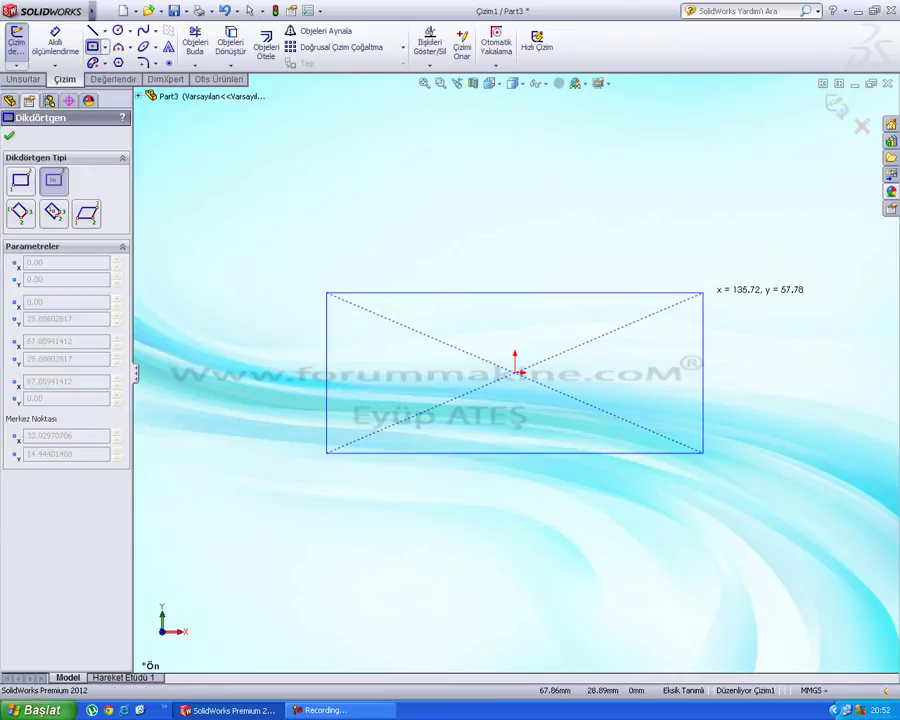
click(703, 293)
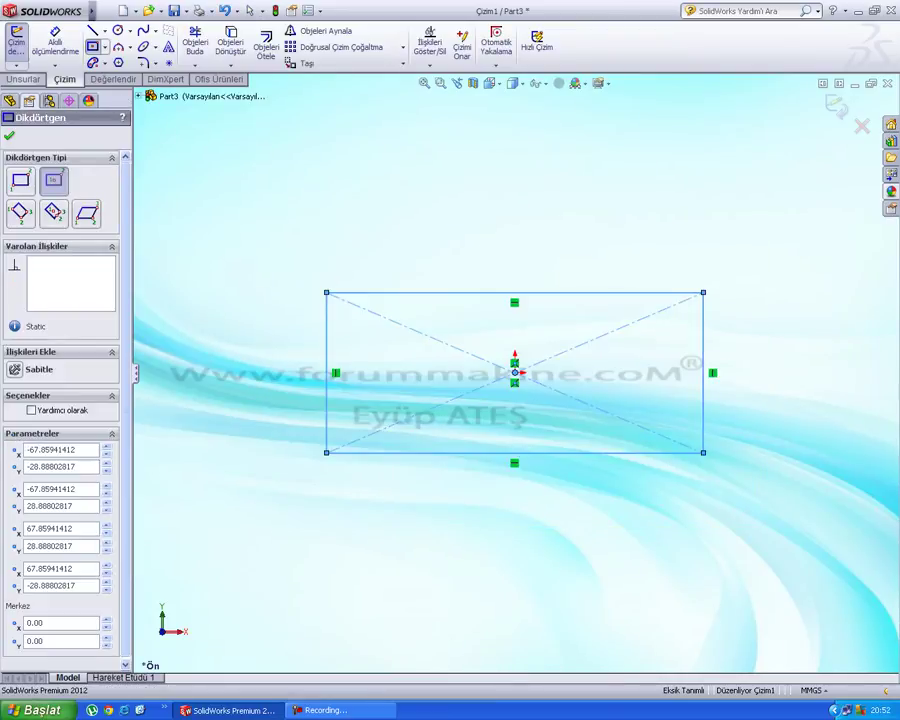
click(9, 135)
click(24, 79)
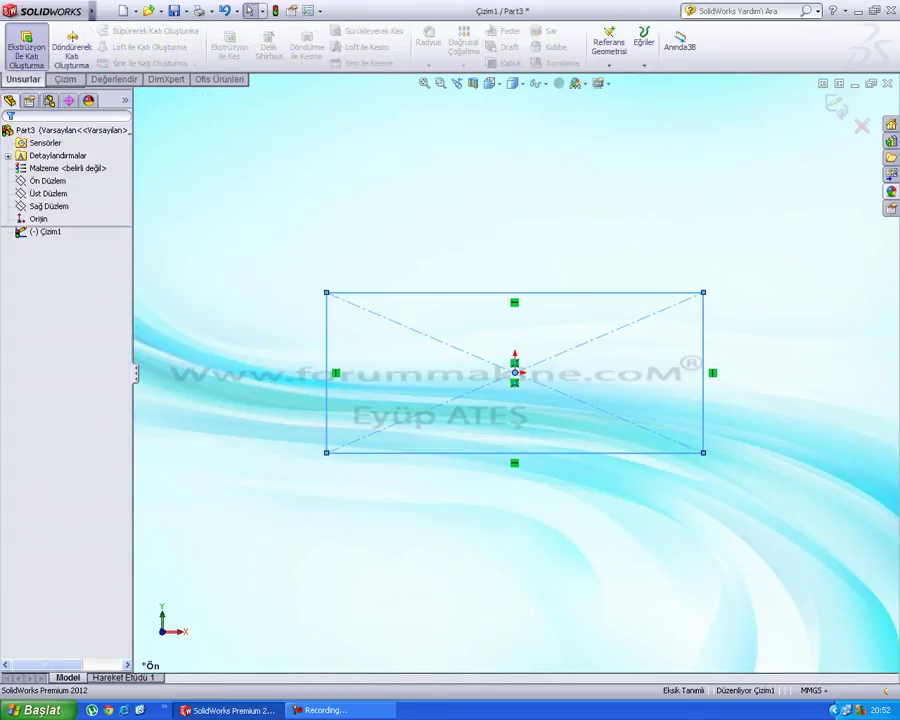
click(26, 48)
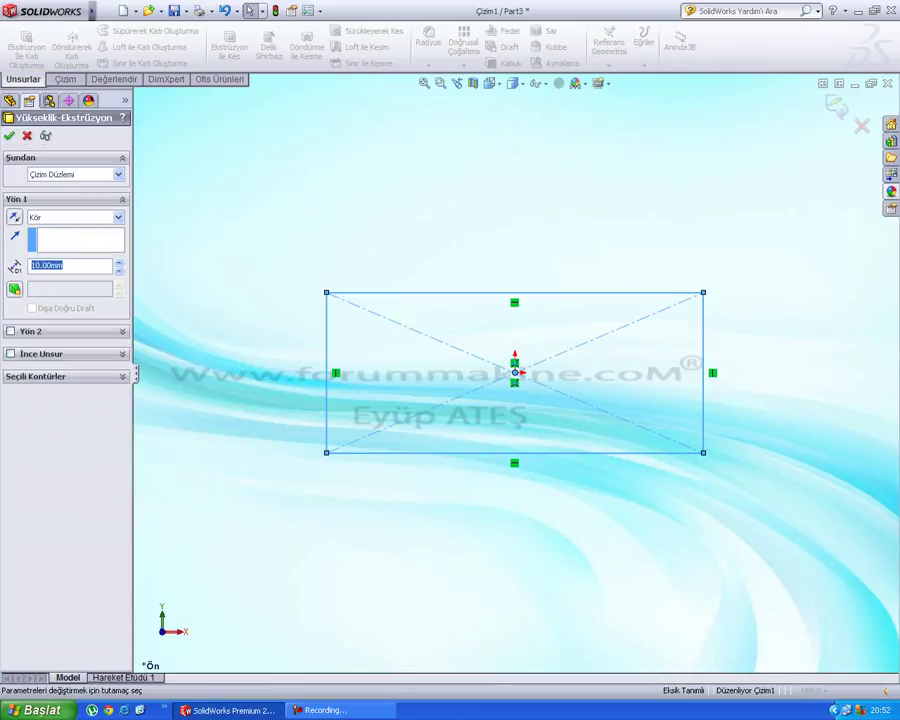
Accept the 10 mm plate and sketch a small circle near its face's upper-left corner.
key(Return)
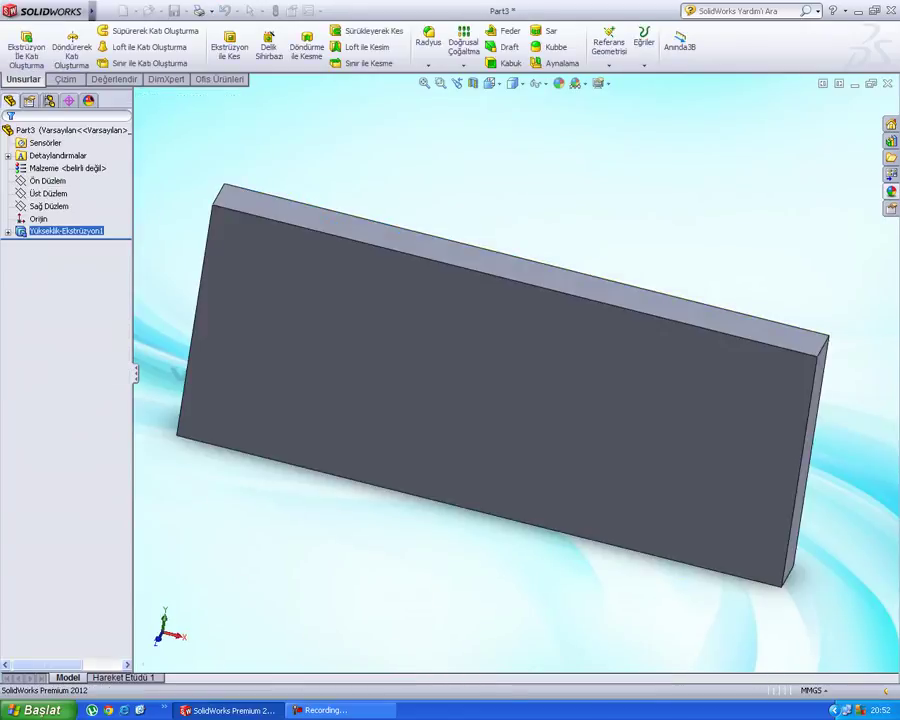
key(s)
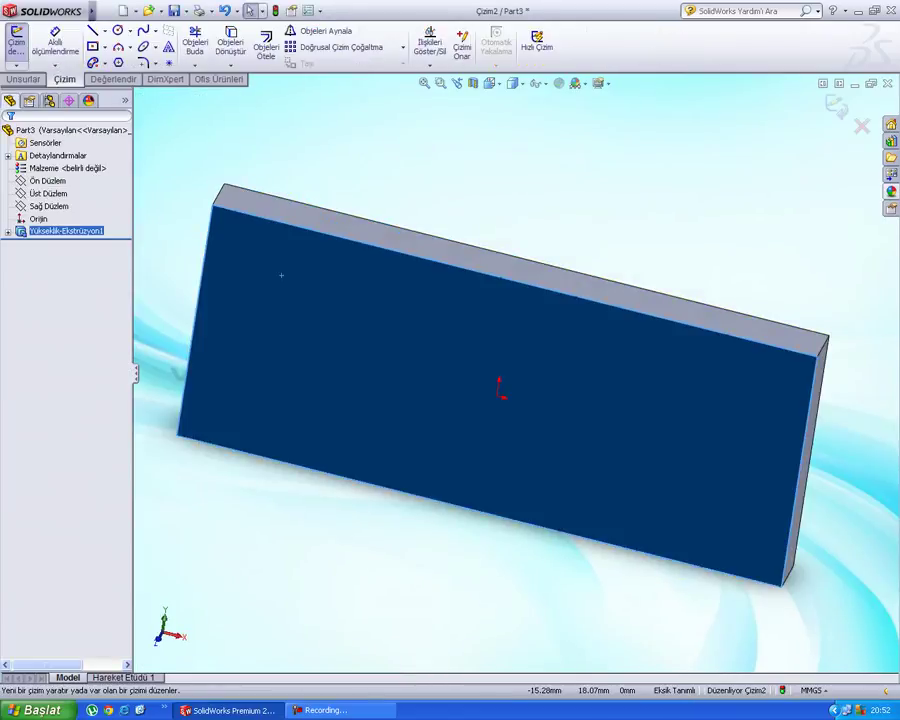
key(space)
key(Return)
key(c)
click(264, 298)
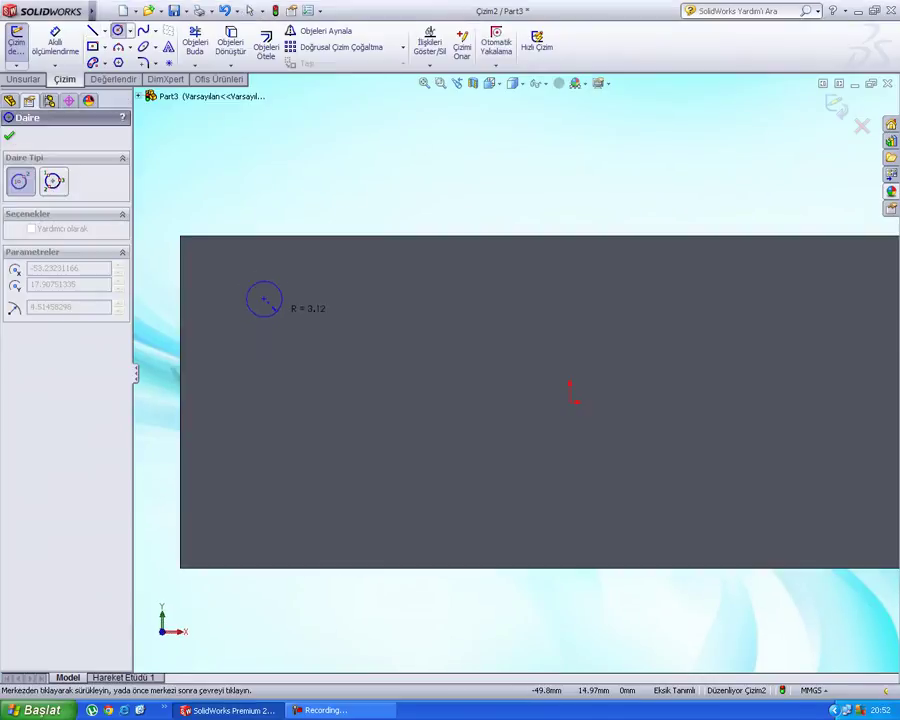
click(283, 315)
key(Escape)
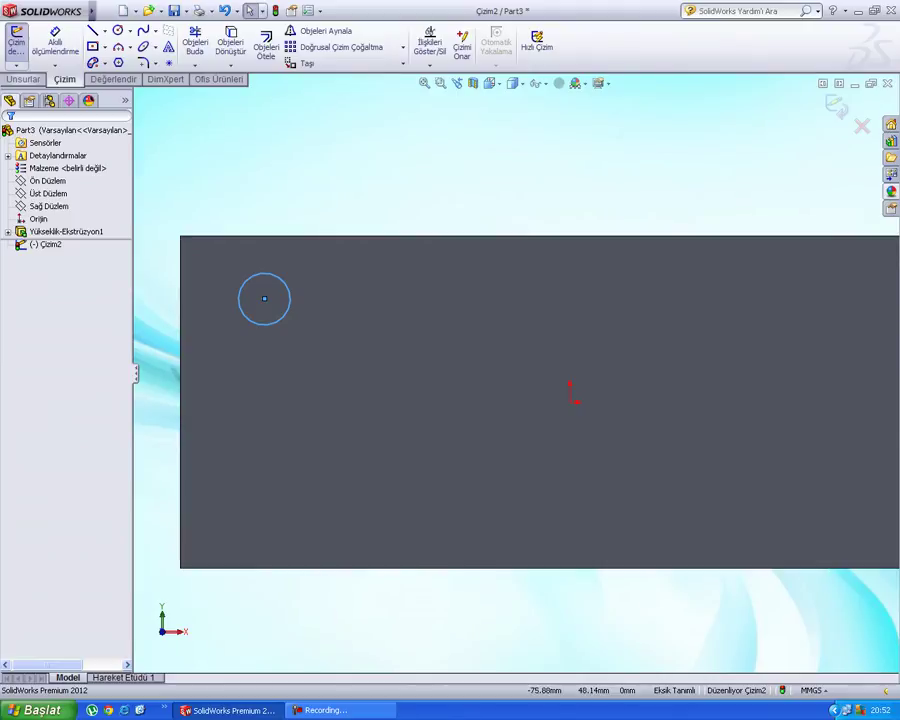
Look through the sketch pattern and dimension options, ending back on the Features commands.
click(23, 79)
click(65, 79)
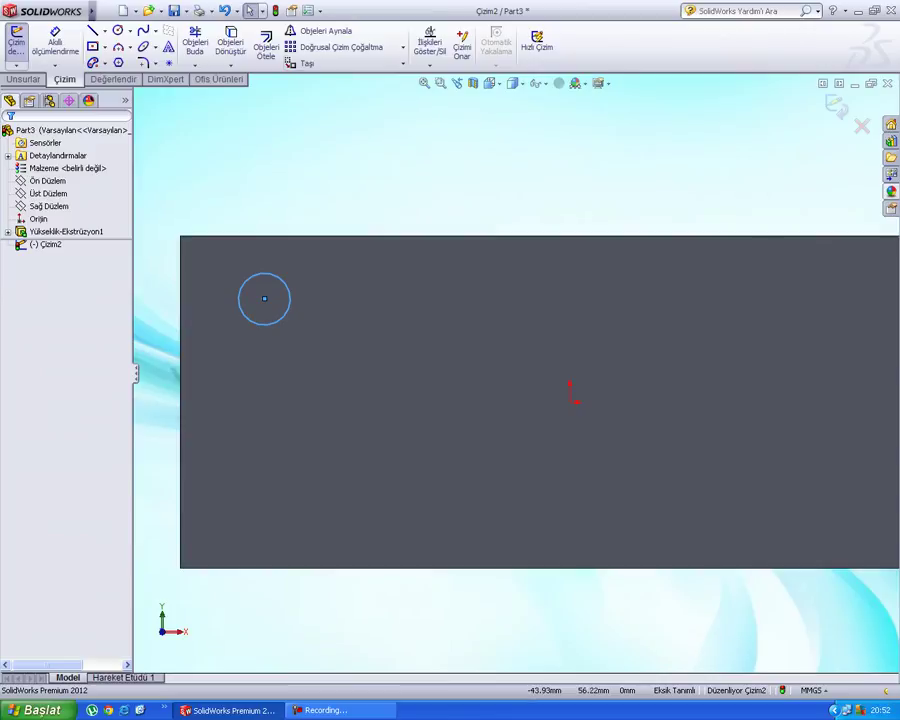
click(403, 47)
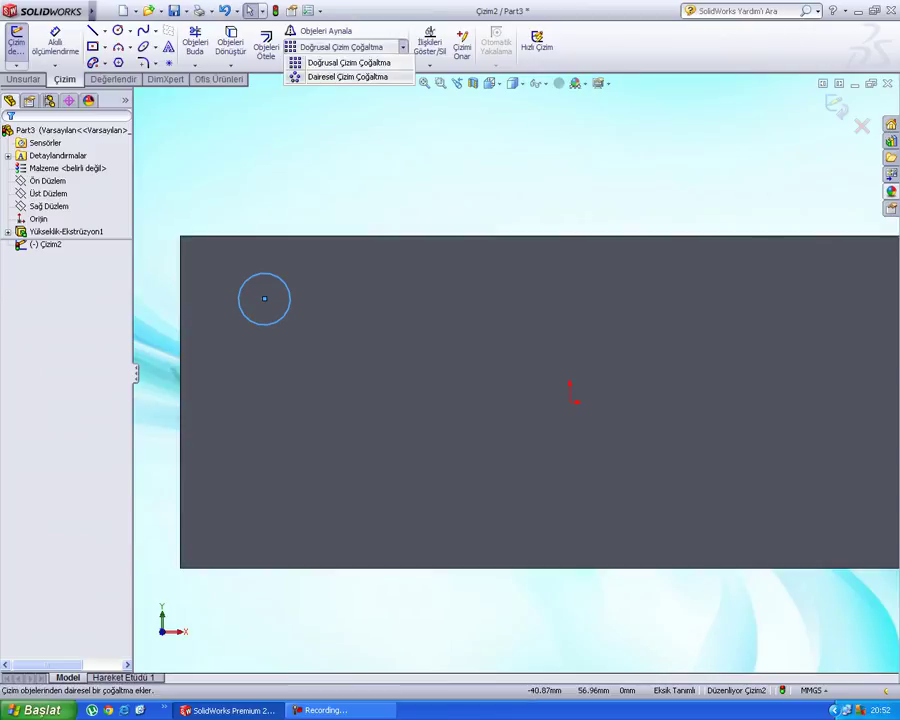
click(55, 64)
click(80, 78)
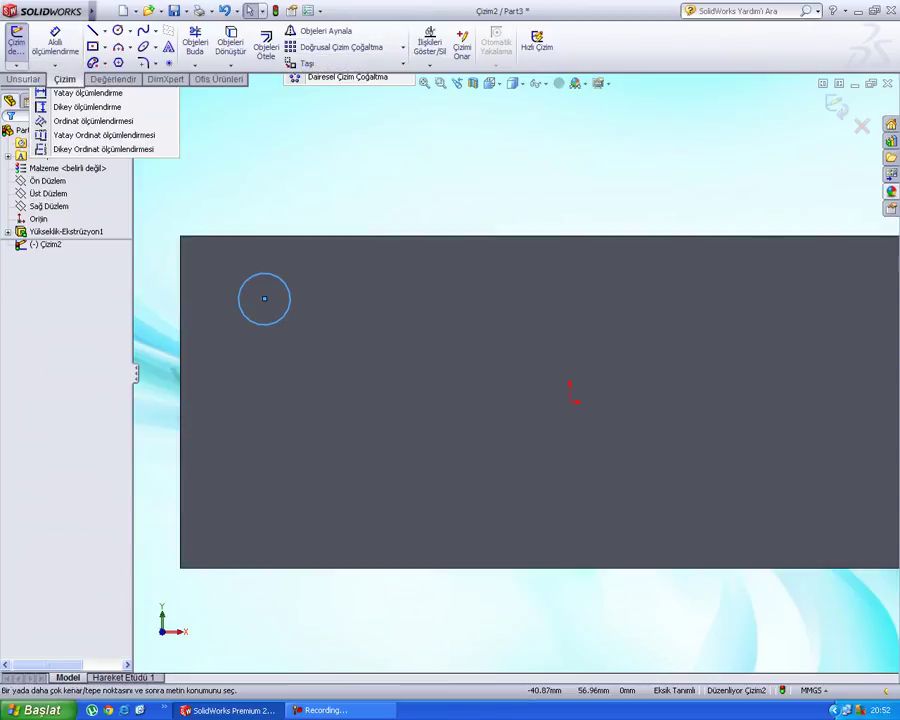
click(23, 79)
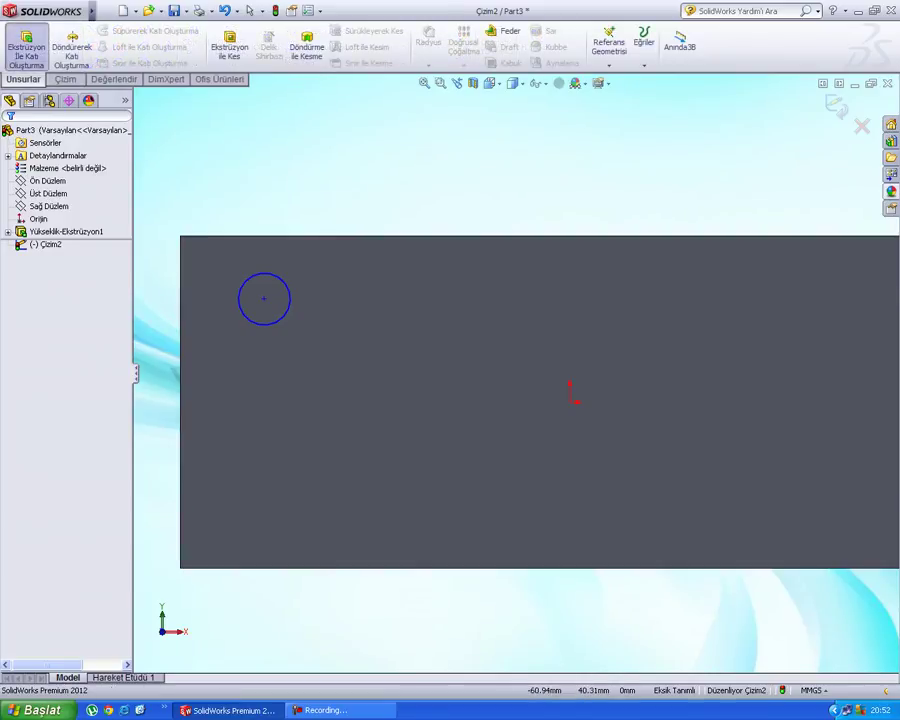
Extrude the corner circle sketch as a Blind 10 mm cylindrical boss merged with the plate.
click(27, 50)
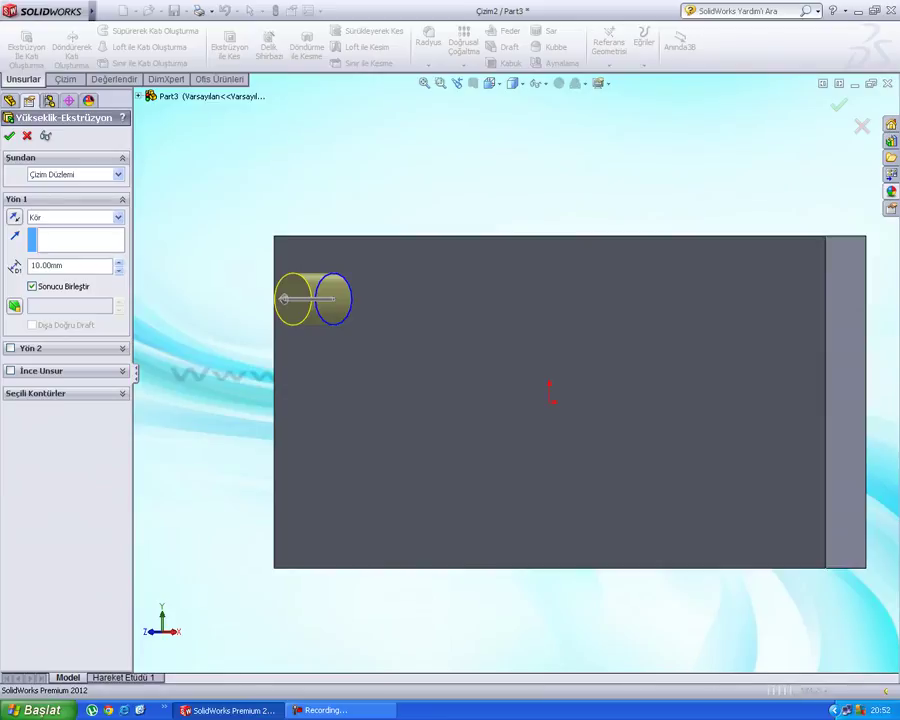
key(Return)
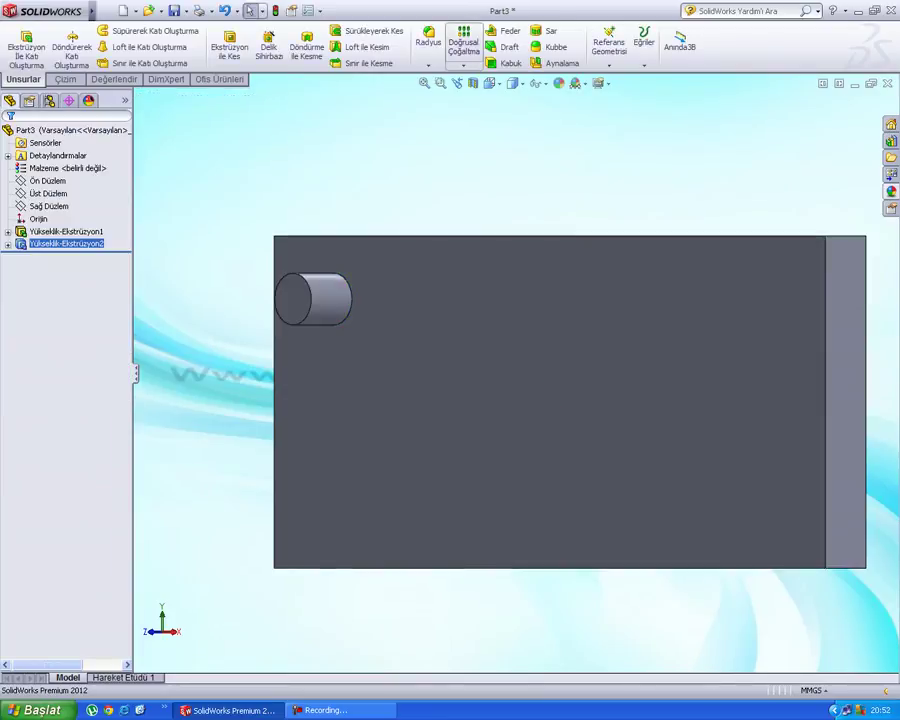
Start a linear pattern along the plate's top edge with 5 instances at 20 mm.
click(463, 64)
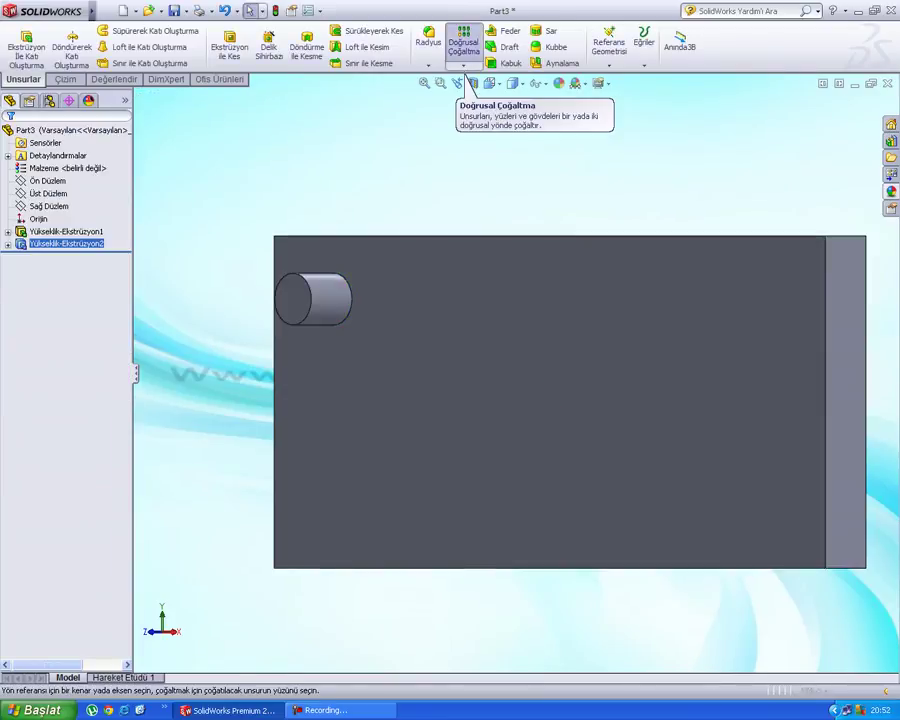
key(ctrl+1)
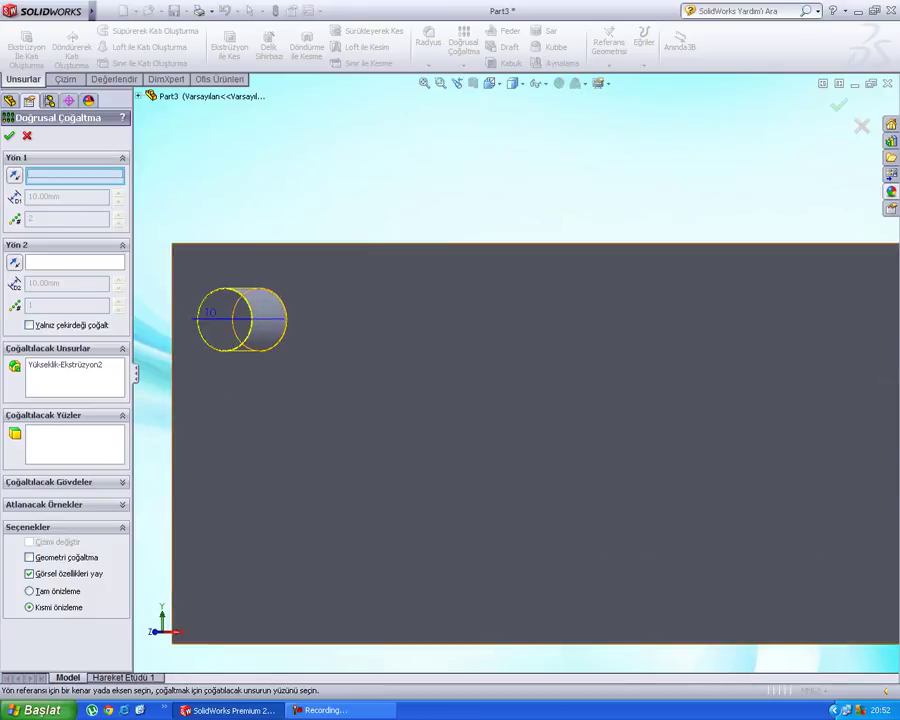
key(ctrl+7)
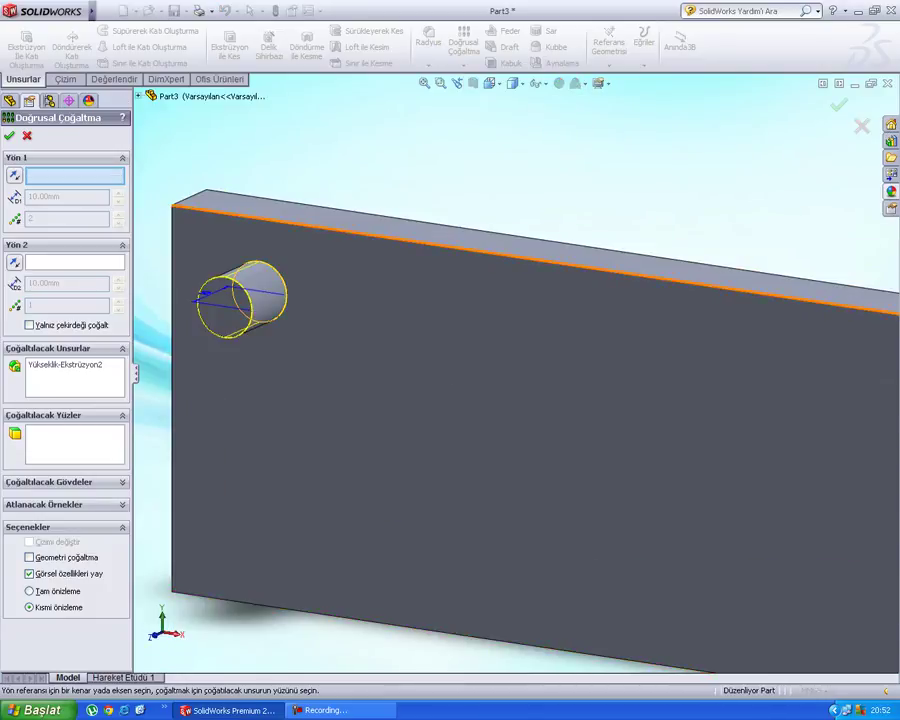
click(456, 245)
key(f)
key(Left)
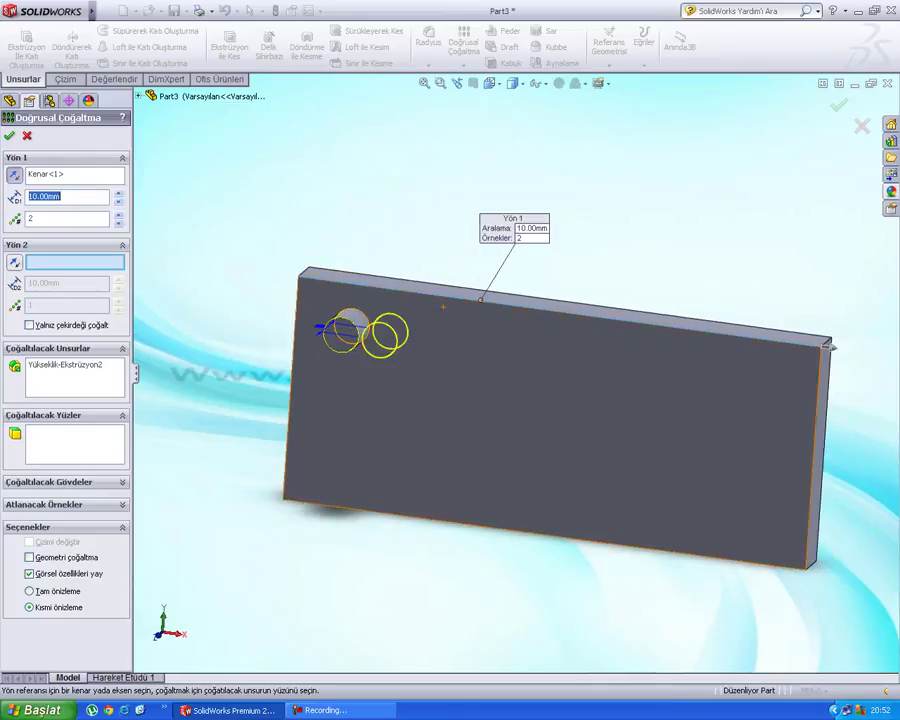
key(Left)
scroll(244, 300, down, 2)
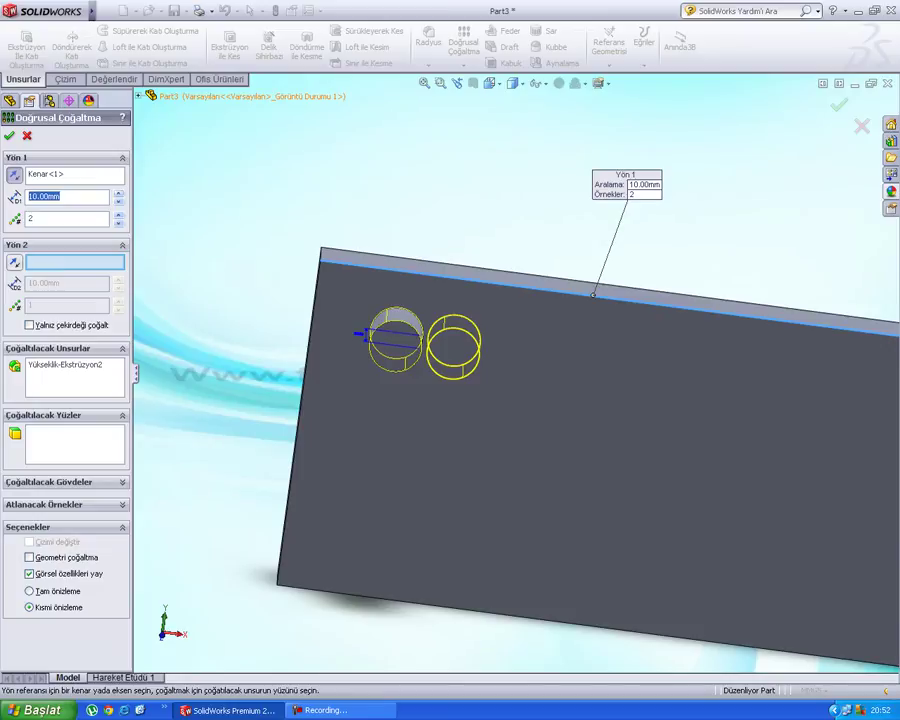
scroll(393, 331, down, 1)
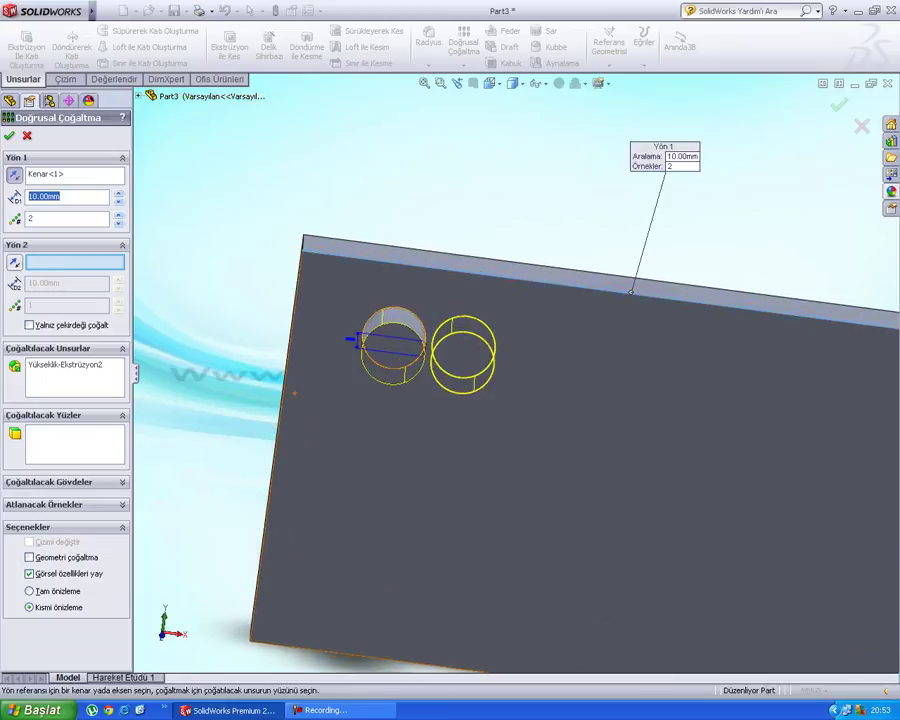
scroll(393, 331, down, 1)
scroll(393, 331, down, 1)
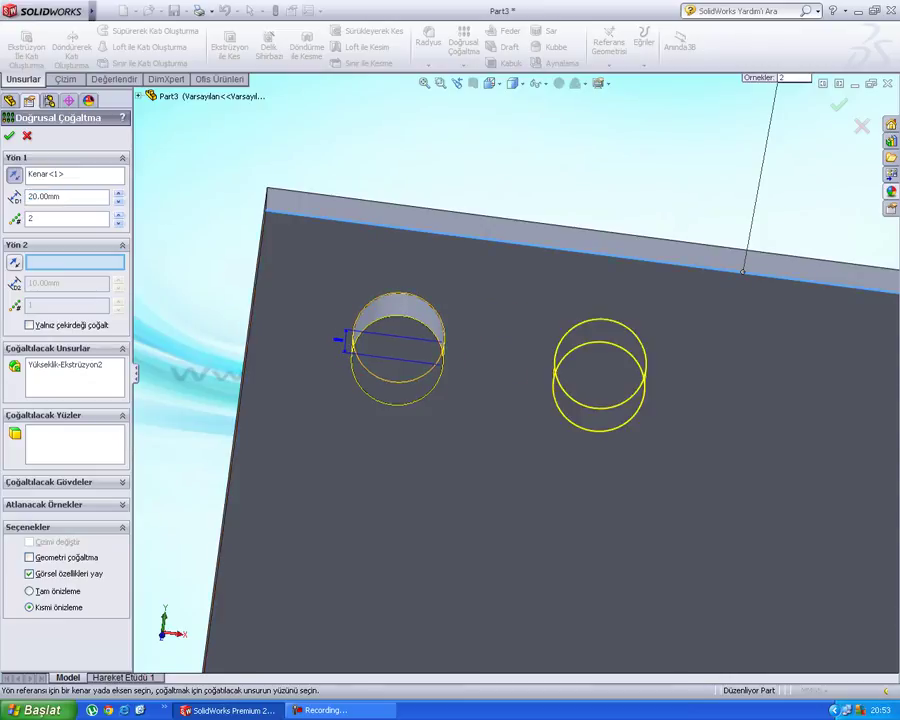
text(3)
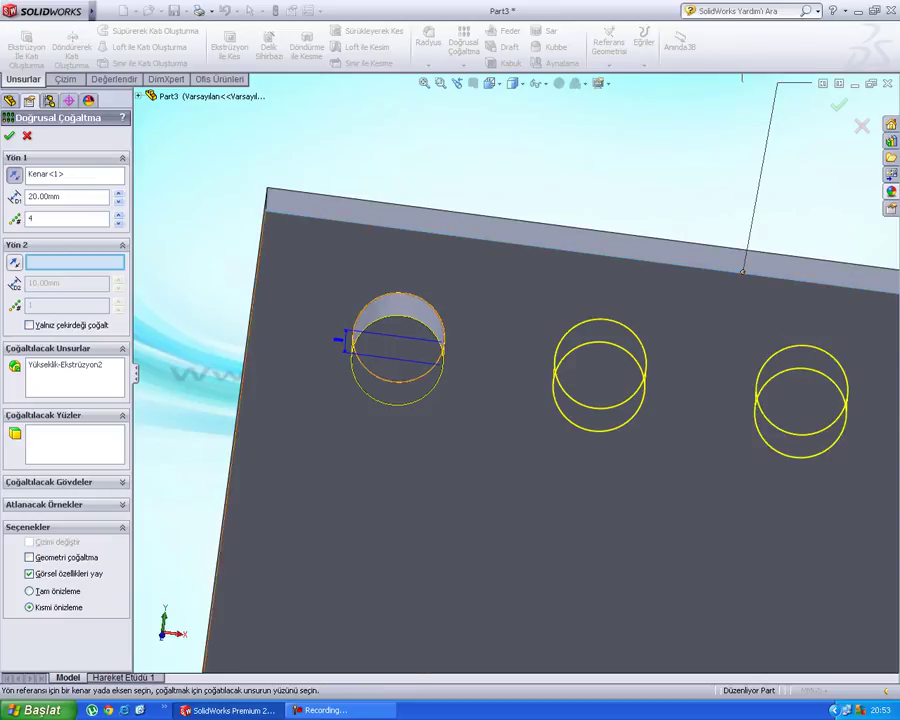
scroll(514, 366, up, 3)
scroll(514, 366, up, 1)
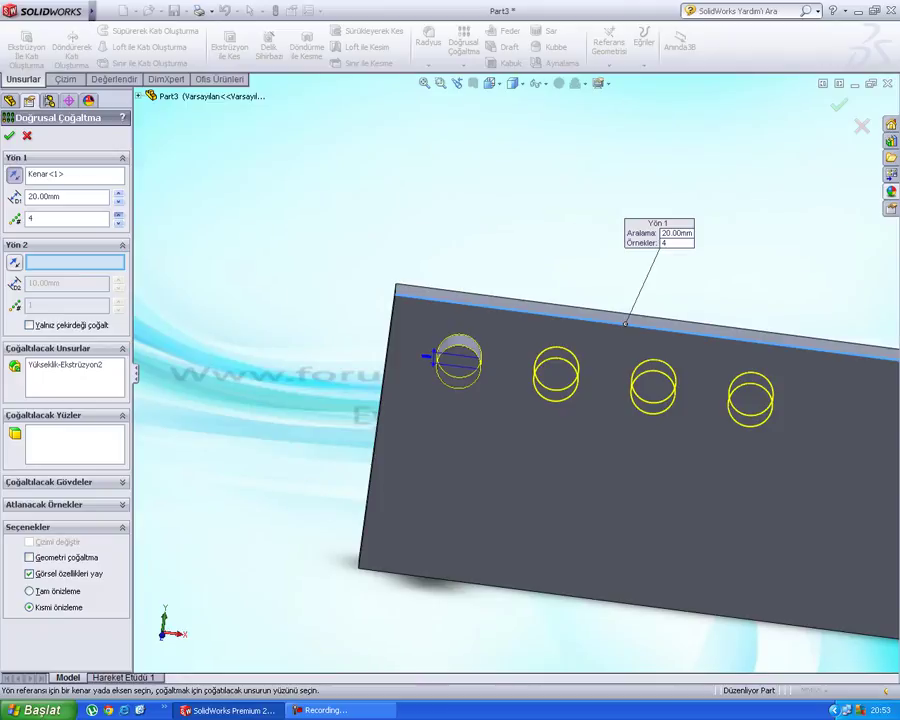
text(5)
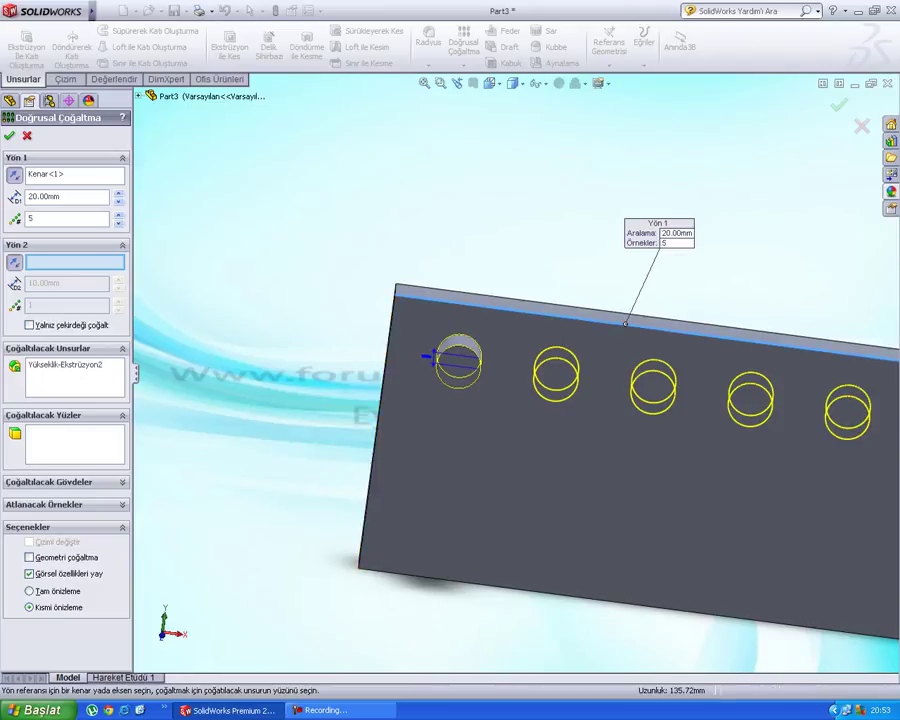
Add the left edge as Direction 2, pattern only Boss-Extrude2, and clear Faces to Pattern.
click(393, 299)
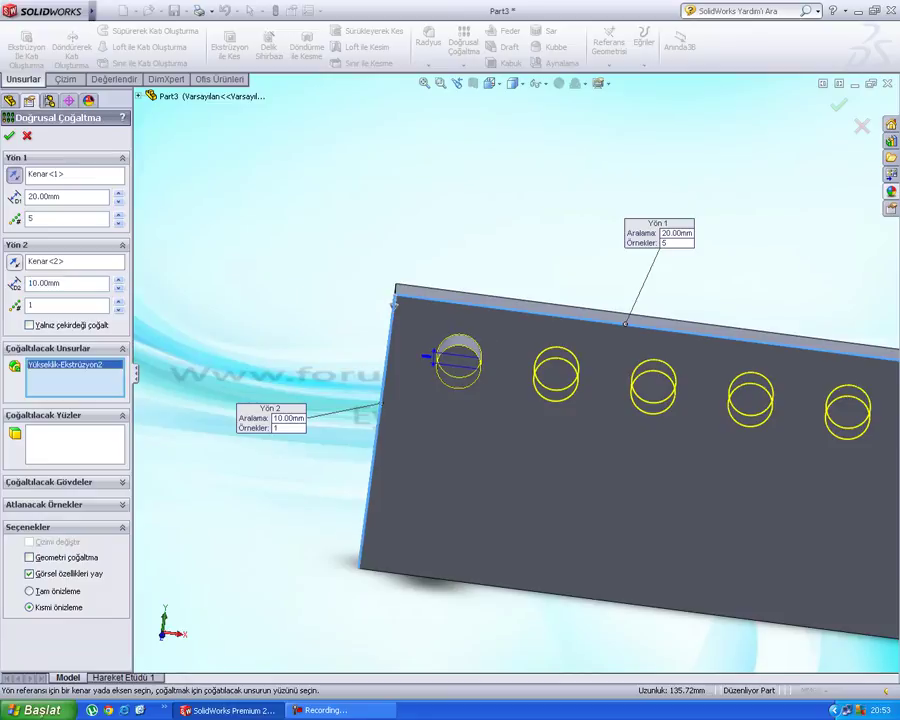
right_click(83, 366)
click(120, 373)
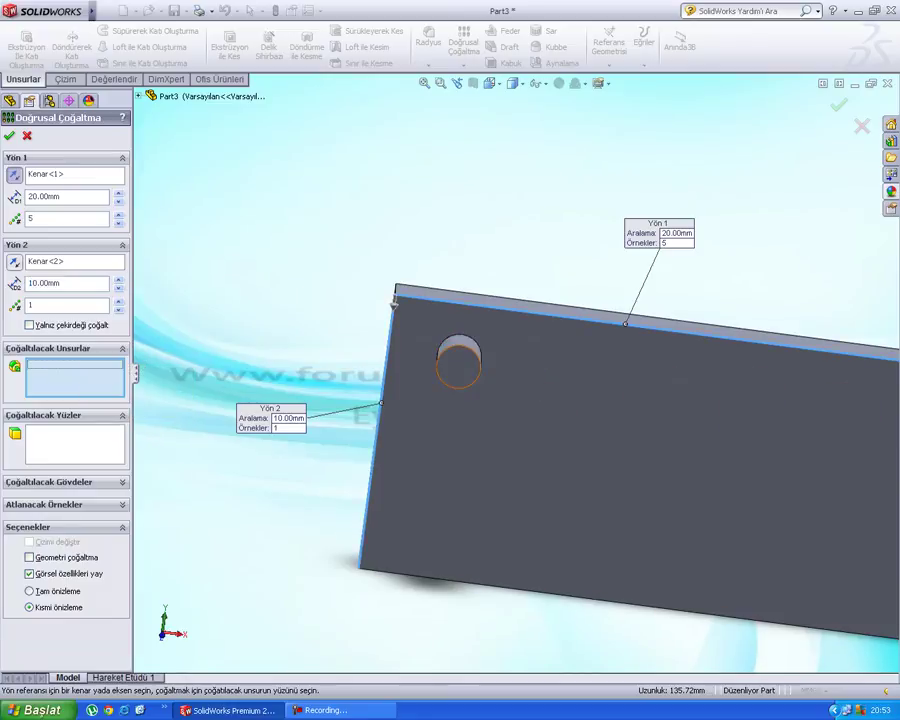
click(445, 358)
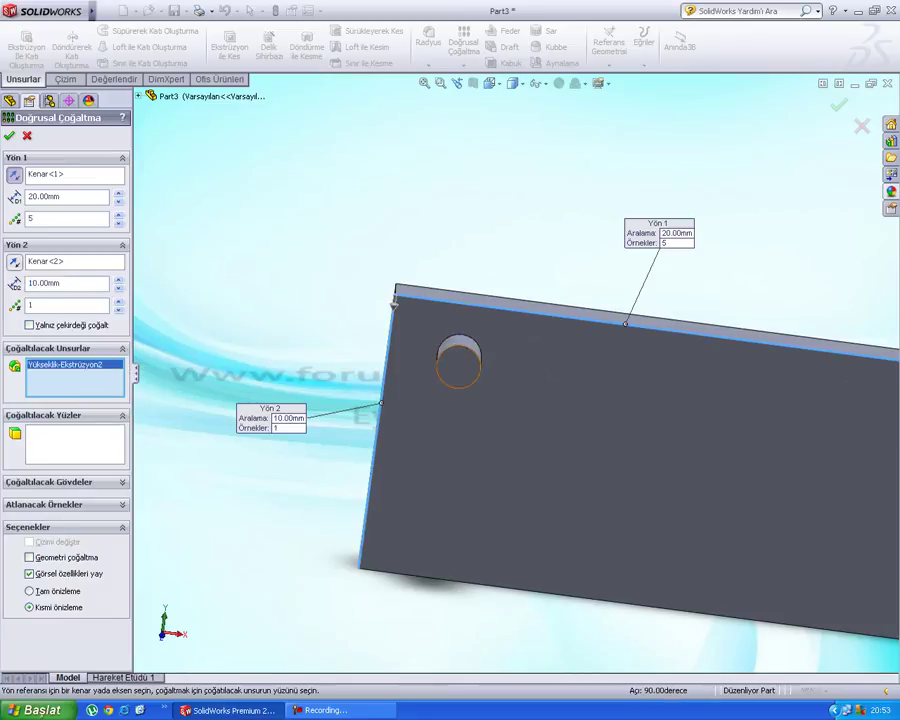
click(75, 444)
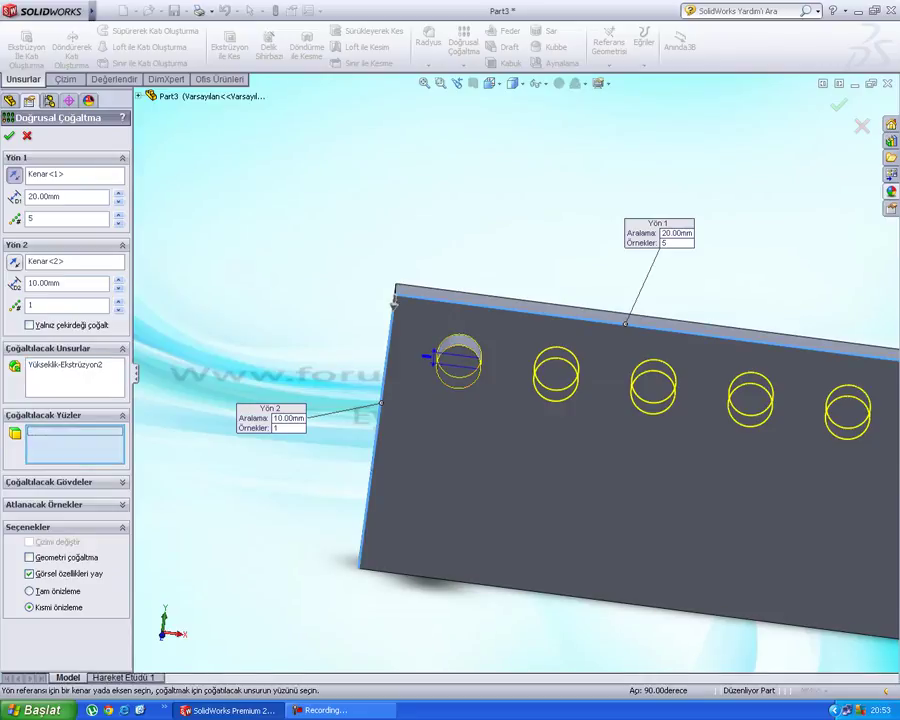
click(527, 373)
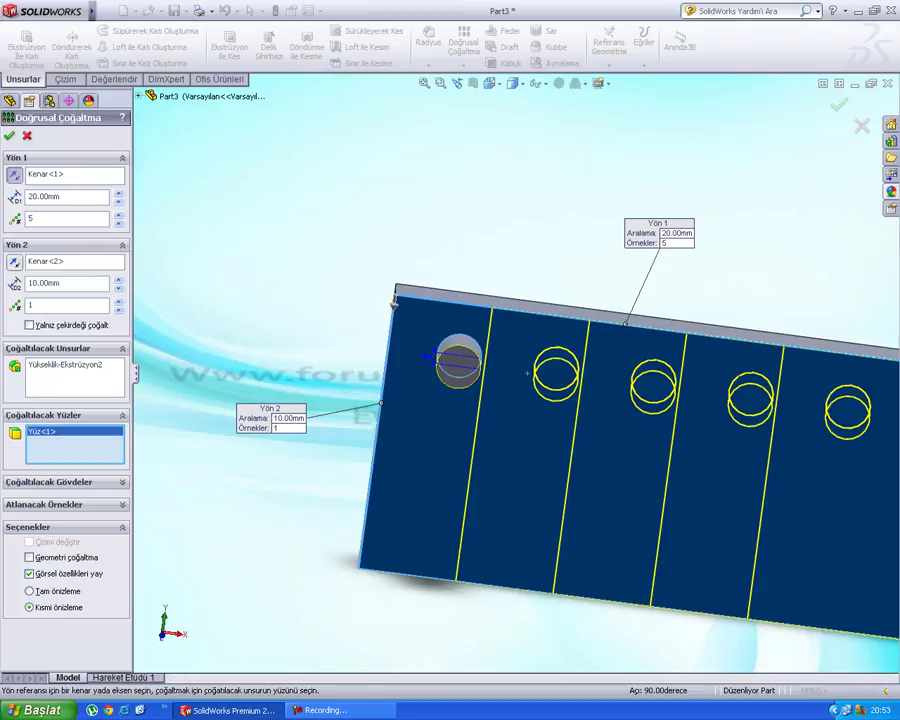
right_click(54, 437)
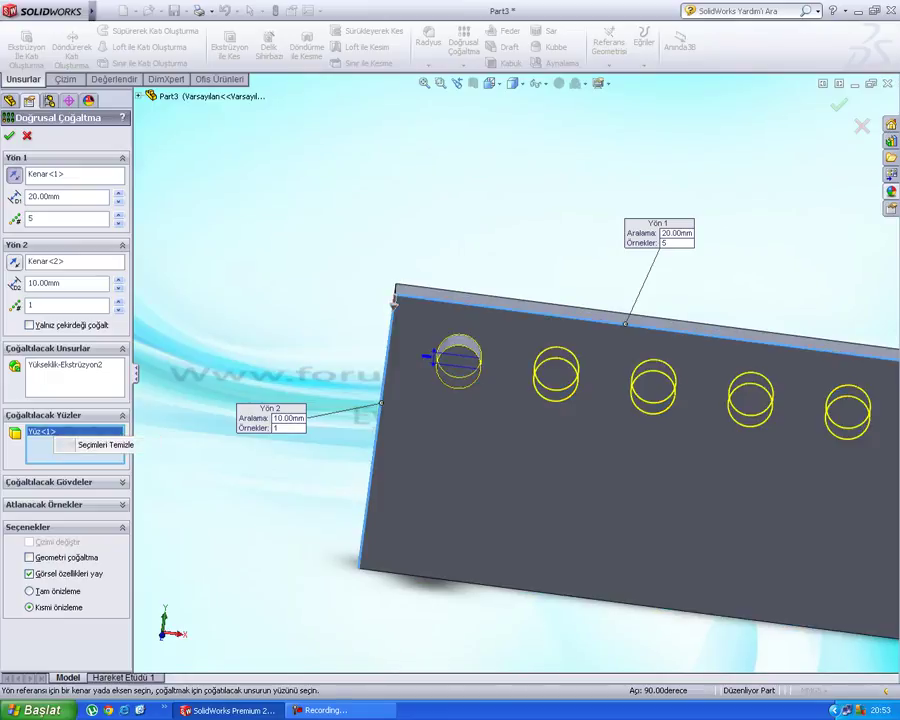
click(100, 444)
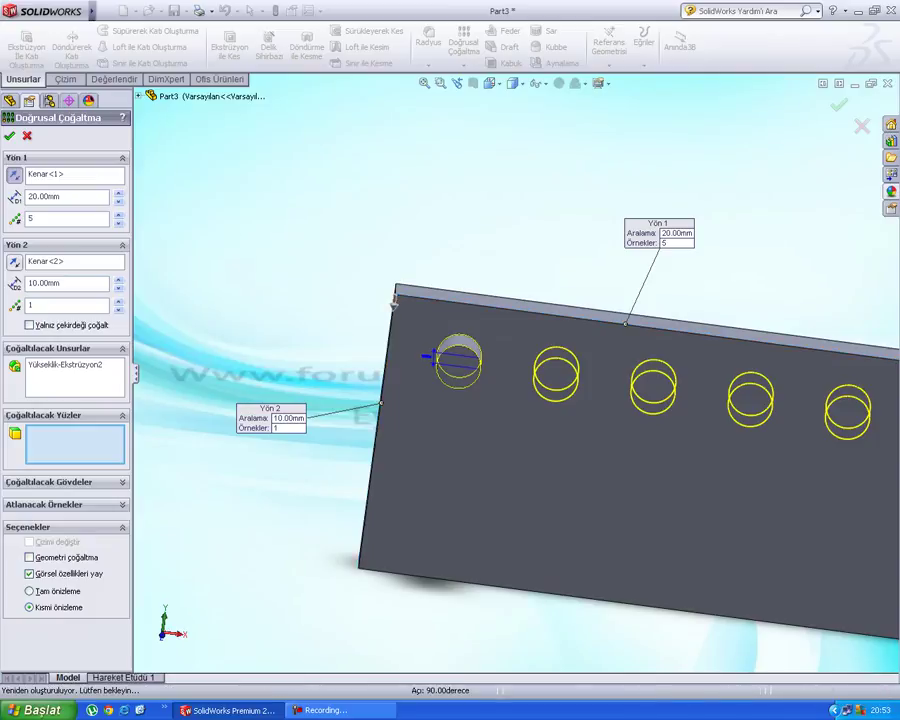
Accept the five-boss LPattern1, rotate the part to inspect it, and open the pattern types list.
key(Return)
key(Left)
key(Left)
key(Up)
key(Up)
key(Left)
key(Up)
key(Left)
key(Left)
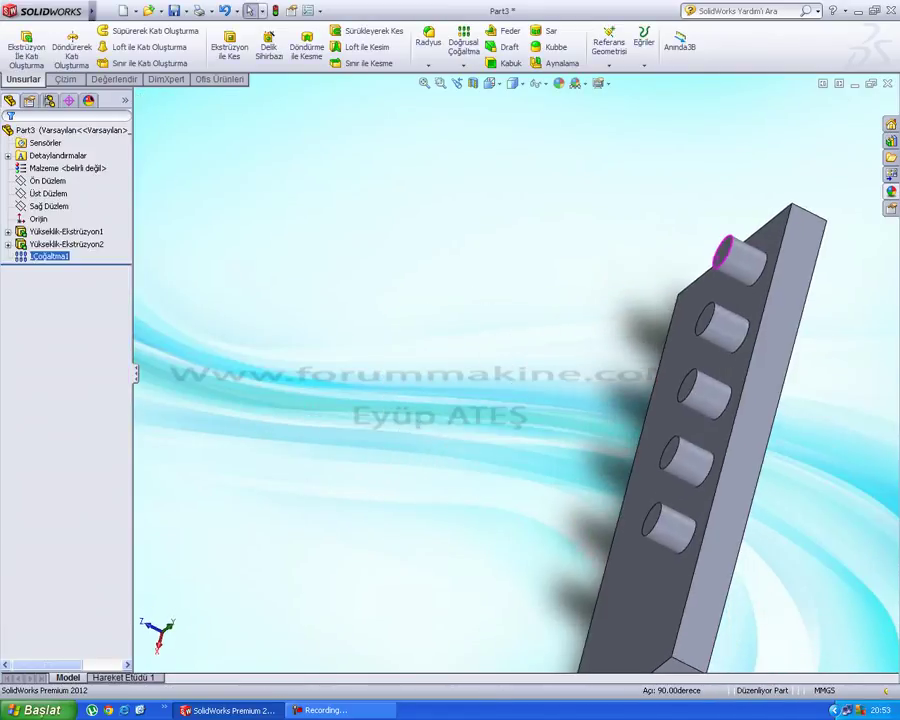
key(Up)
key(Left)
key(Escape)
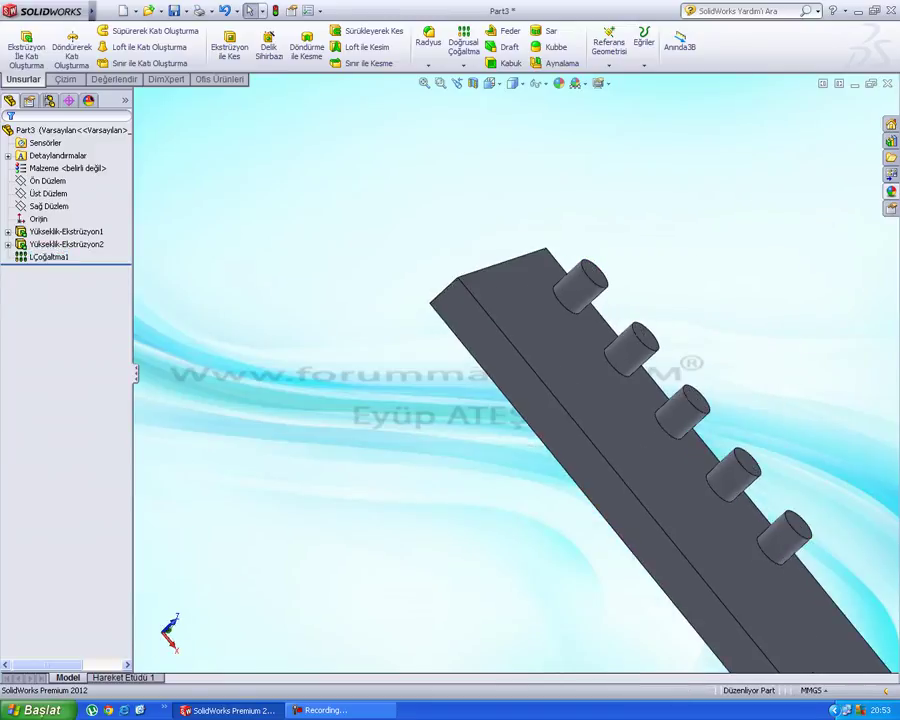
click(463, 65)
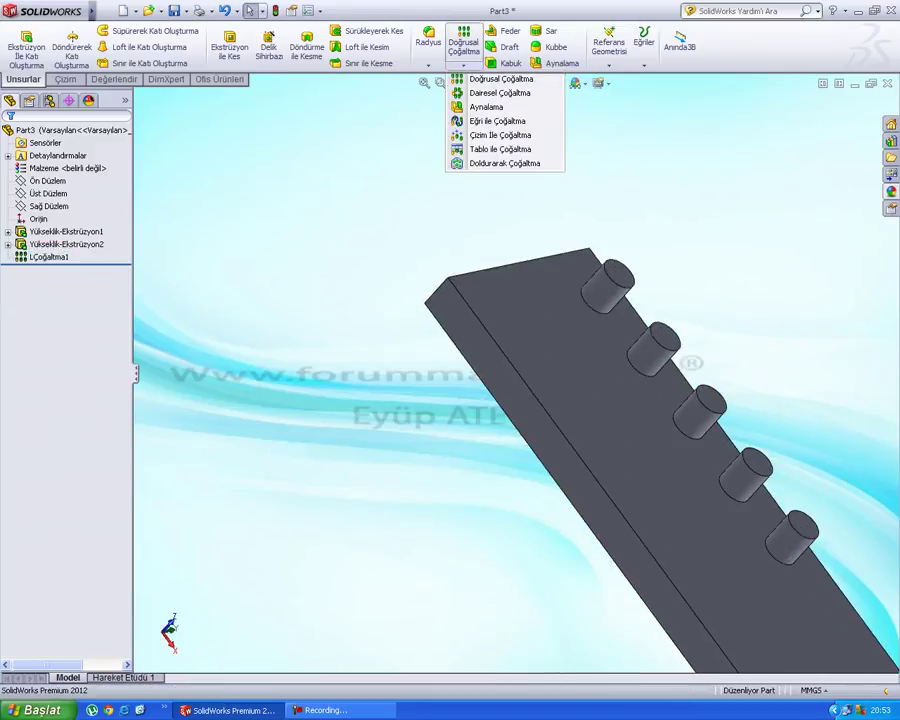
Pattern the boss and LPattern1 along the plate's end edge, 3 copies 20 mm apart.
click(500, 78)
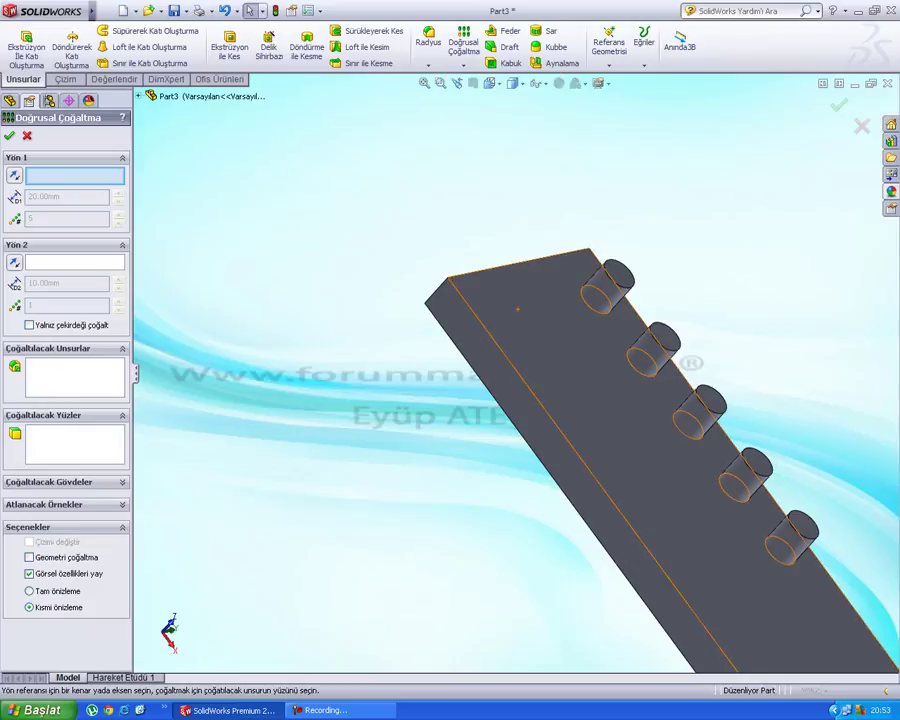
key(ctrl+Left)
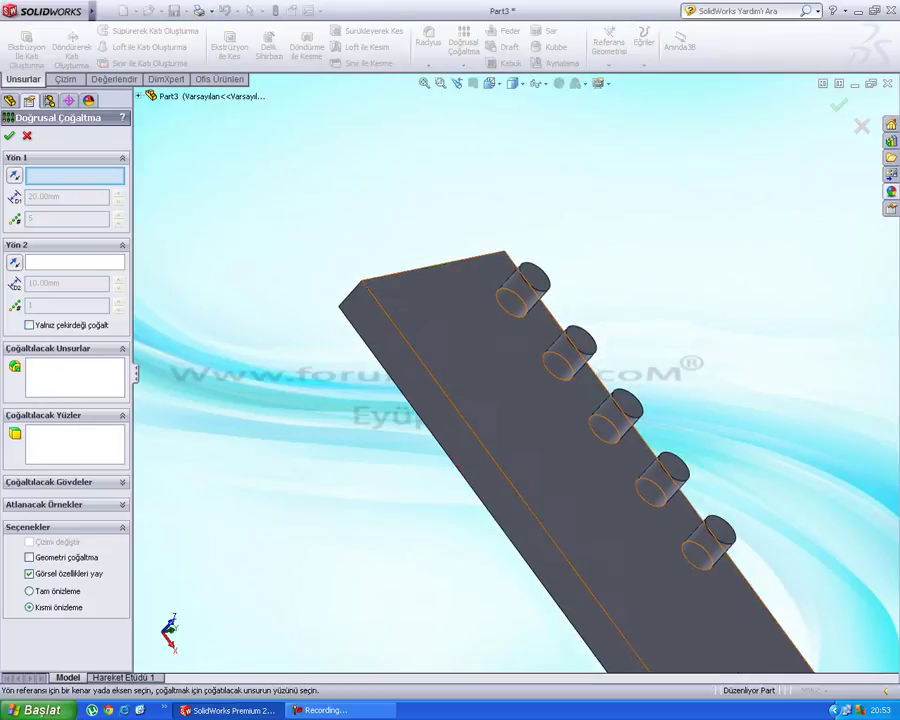
key(Left)
key(Left)
key(Left)
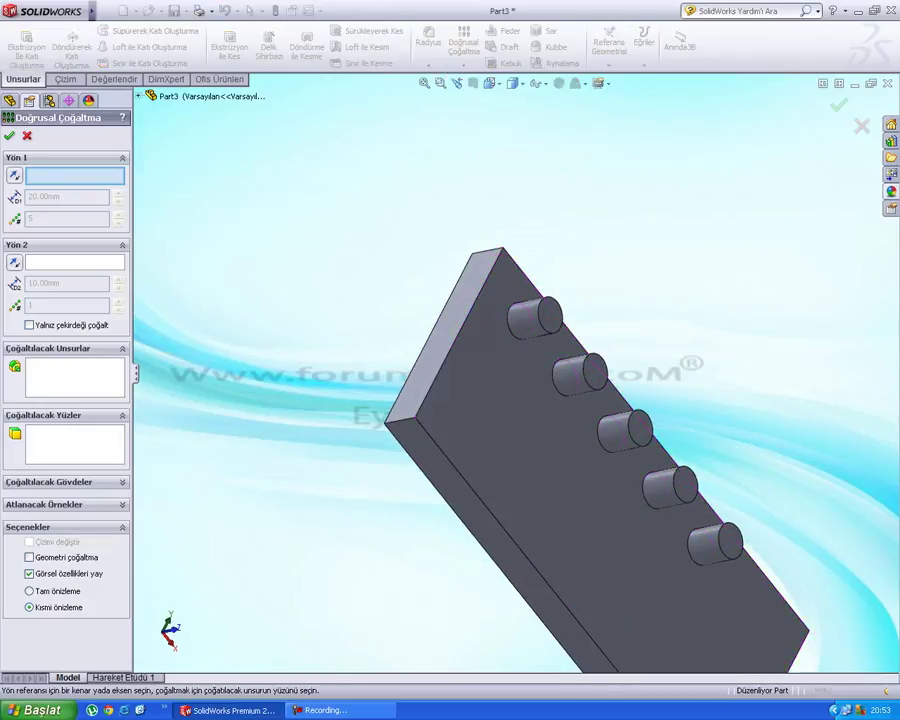
click(428, 336)
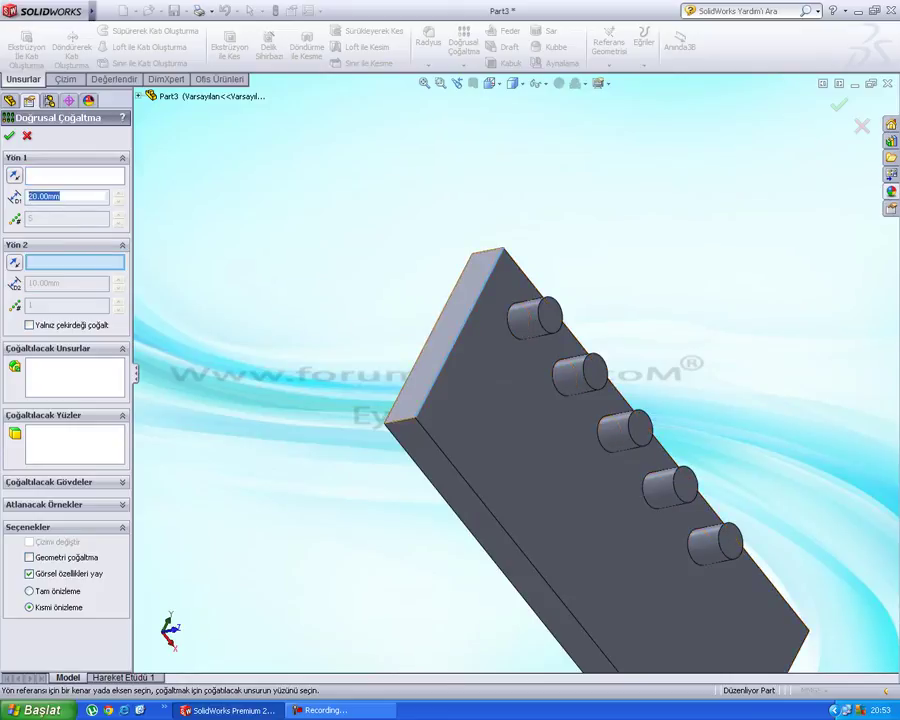
click(440, 335)
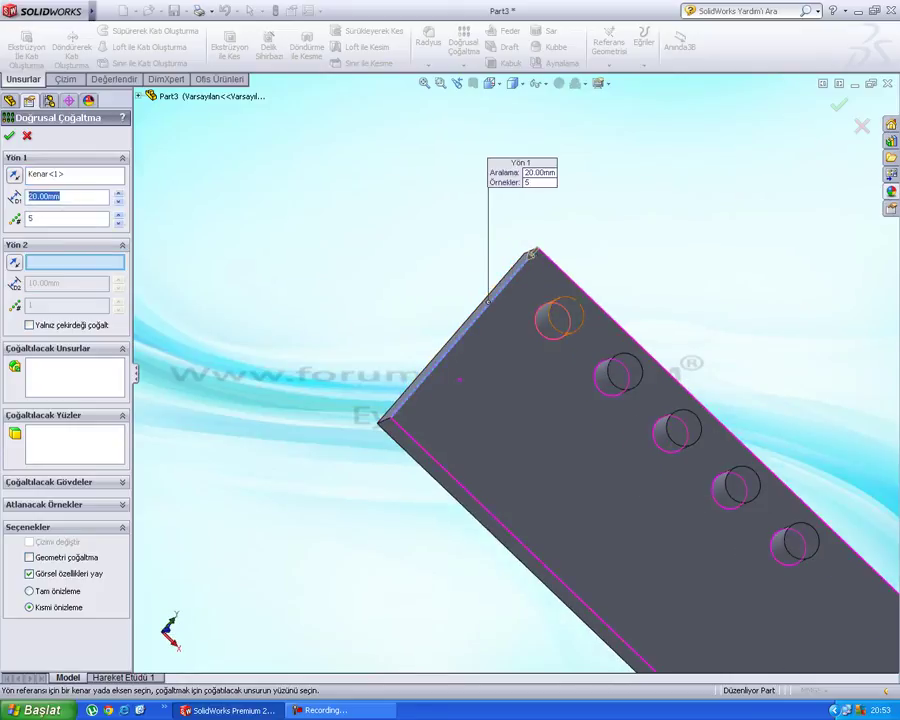
click(540, 300)
middle_drag(610, 375, 620, 373)
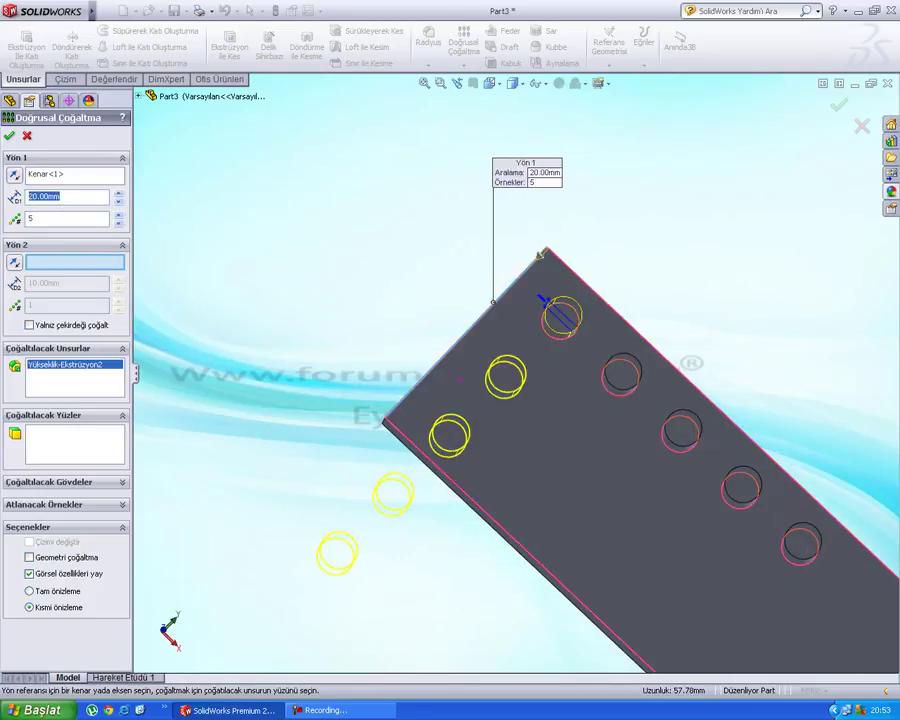
text(4)
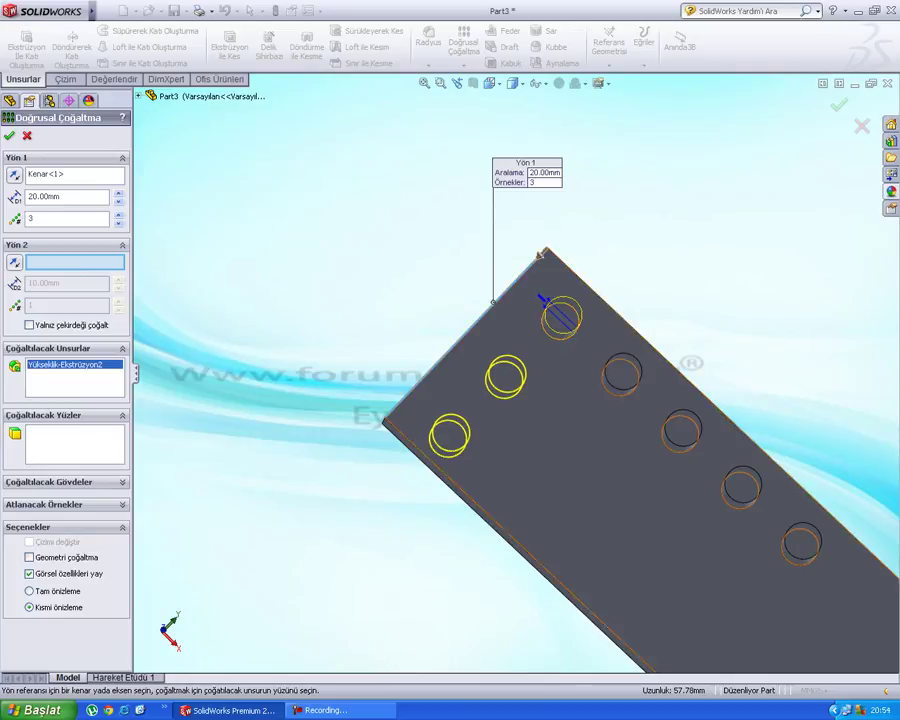
click(621, 375)
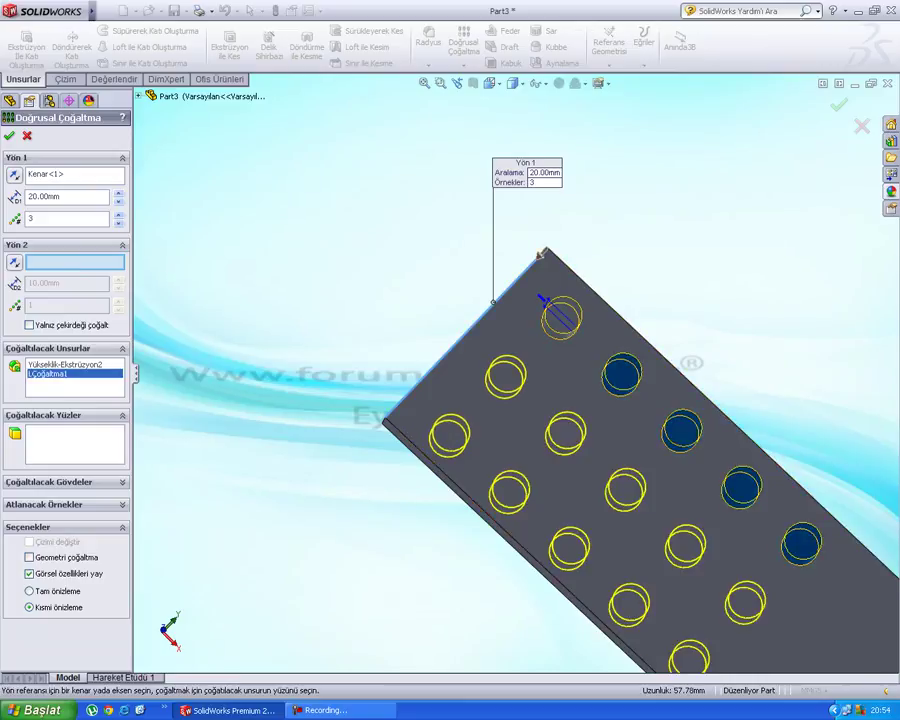
scroll(535, 275, up, 2)
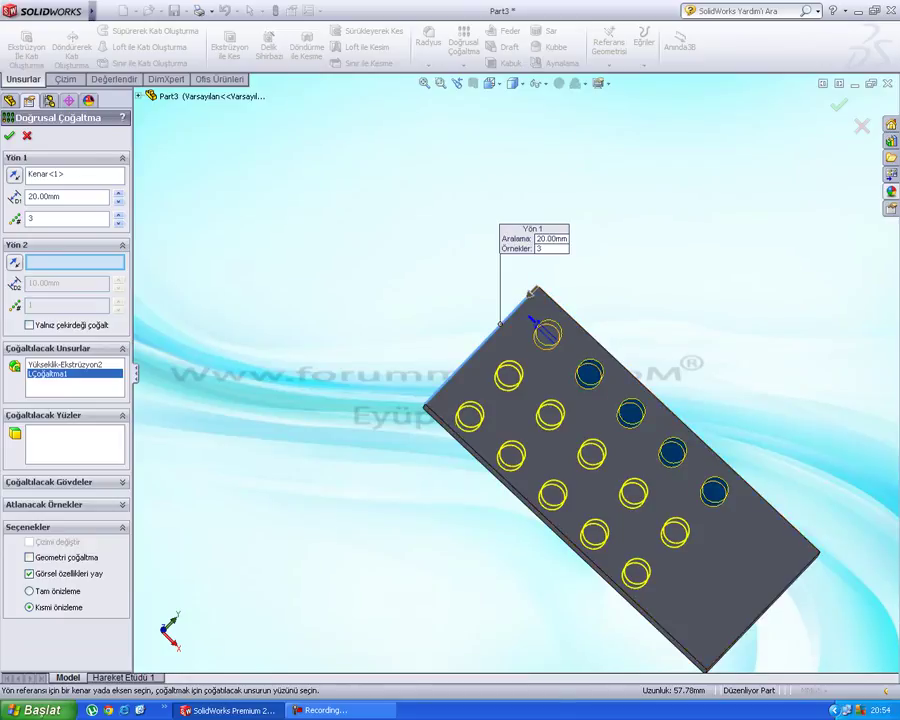
click(75, 444)
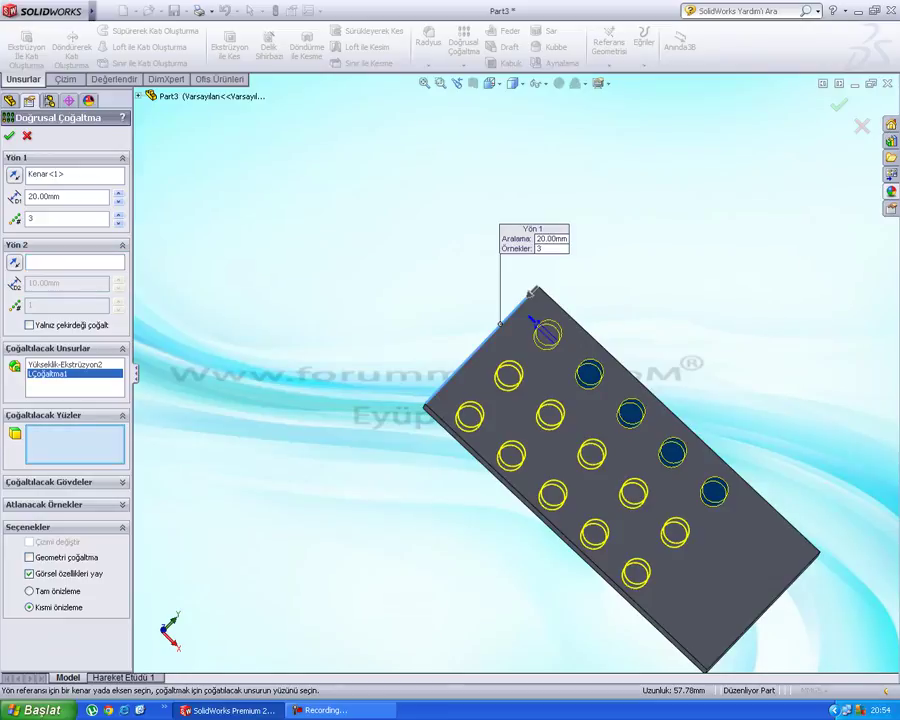
key(Up)
key(Up)
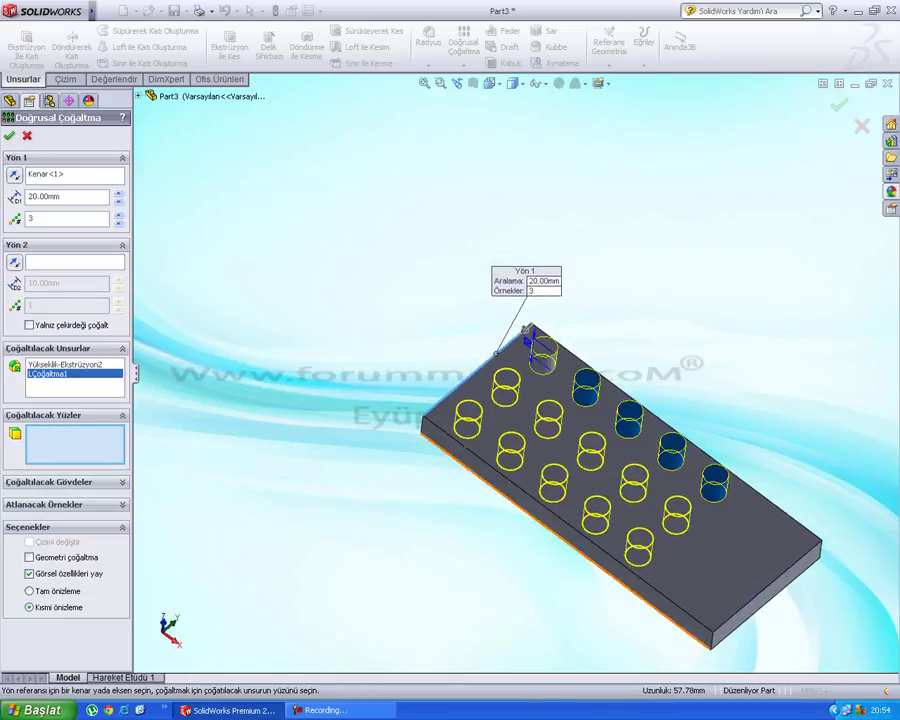
click(600, 440)
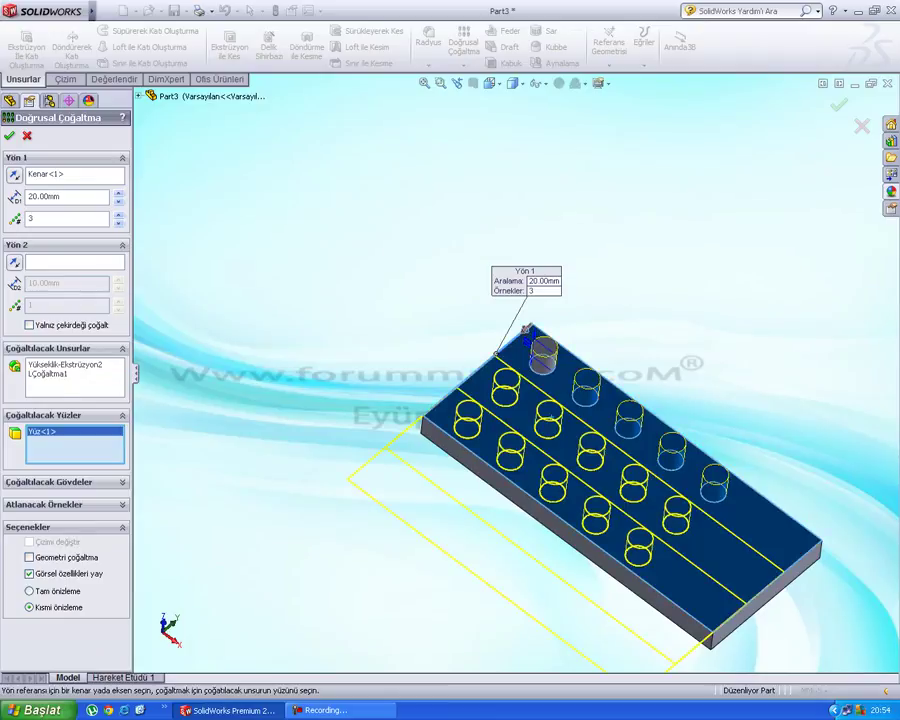
right_click(73, 431)
click(110, 437)
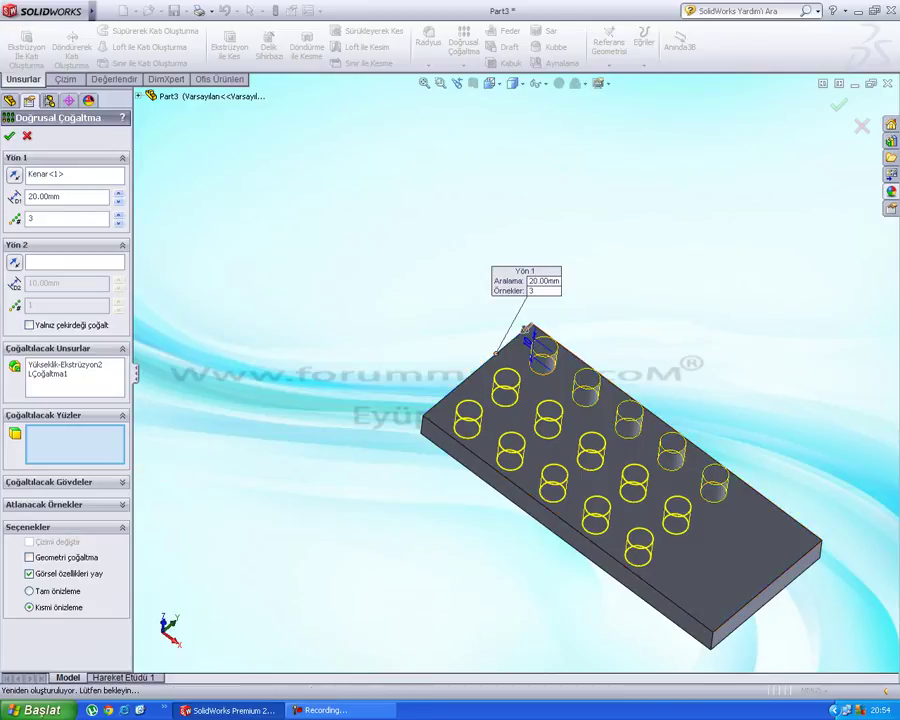
Accept LPattern2 and rotate the view to inspect the fifteen-boss 3×5 plate.
key(Return)
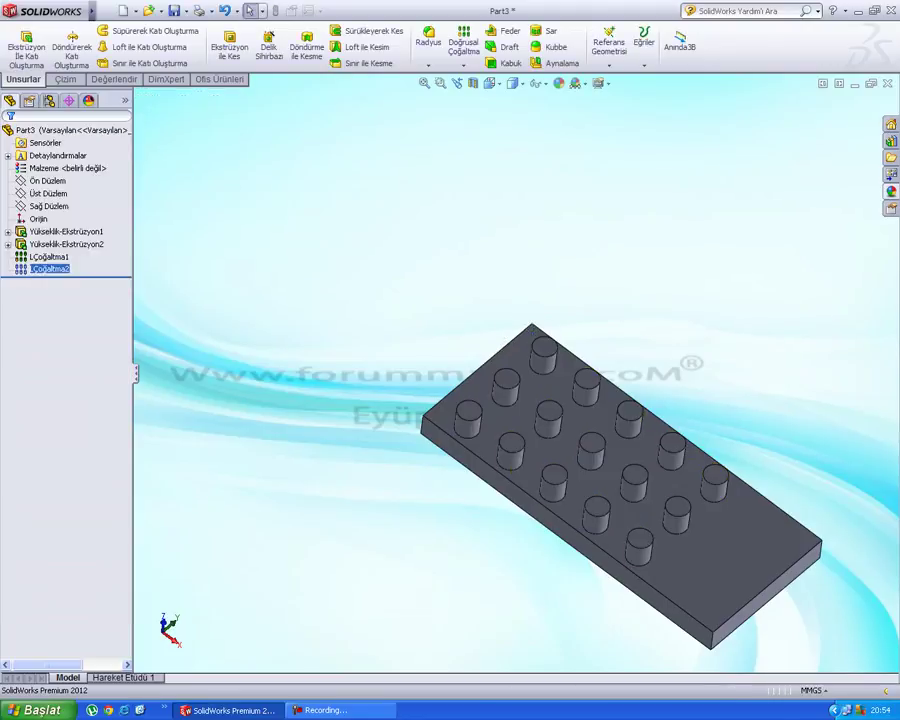
key(Left)
key(Left)
key(Left)
key(Left)
key(Left)
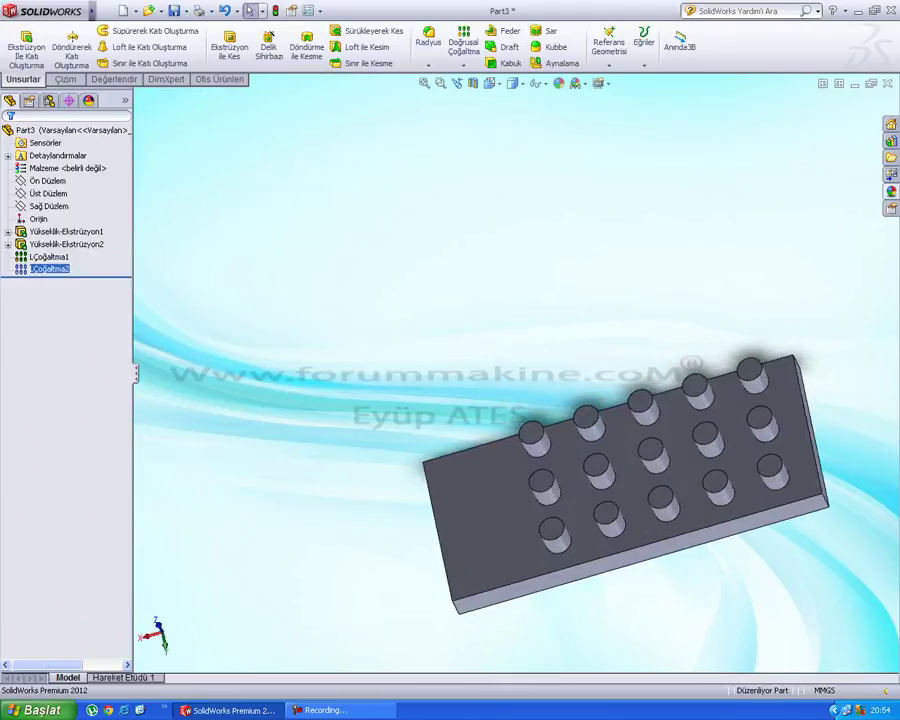
key(Left)
key(Left)
key(Left)
key(Left)
key(Left)
key(Left)
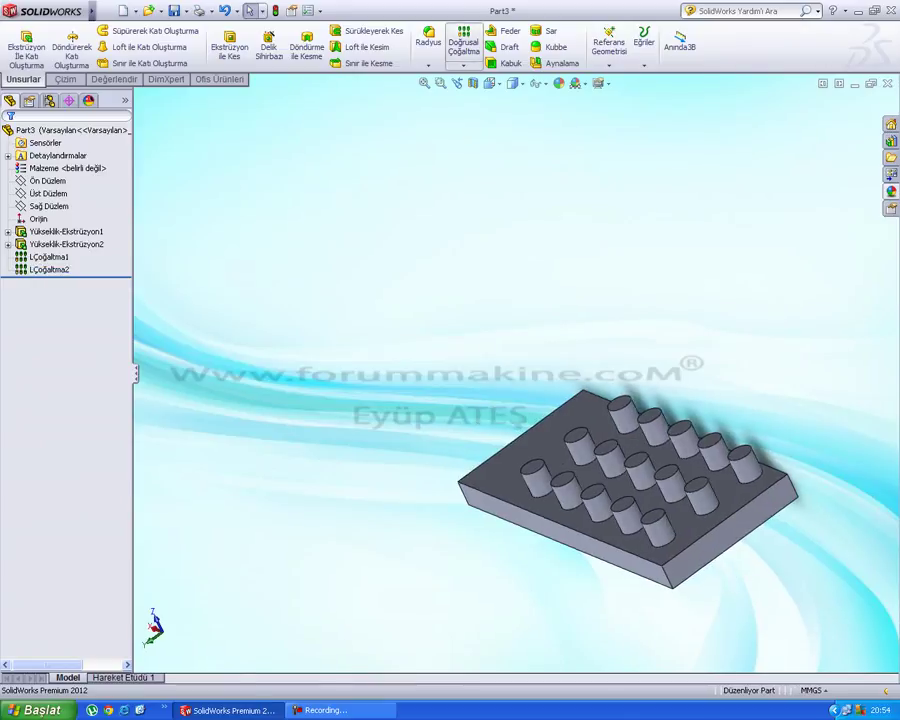
key(Left)
key(Left)
key(Left)
key(Left)
key(Left)
key(Left)
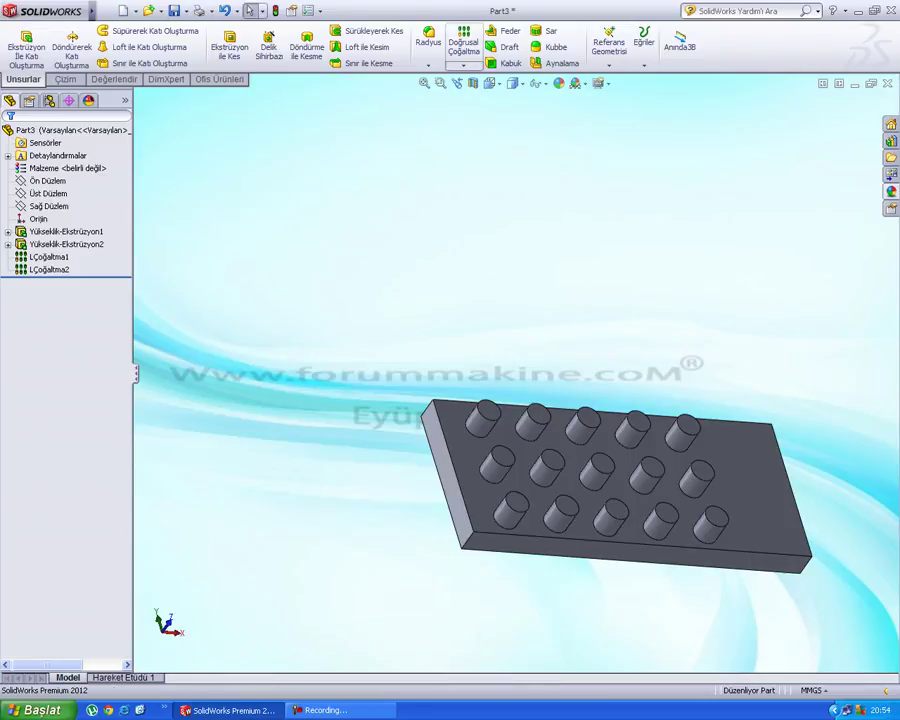